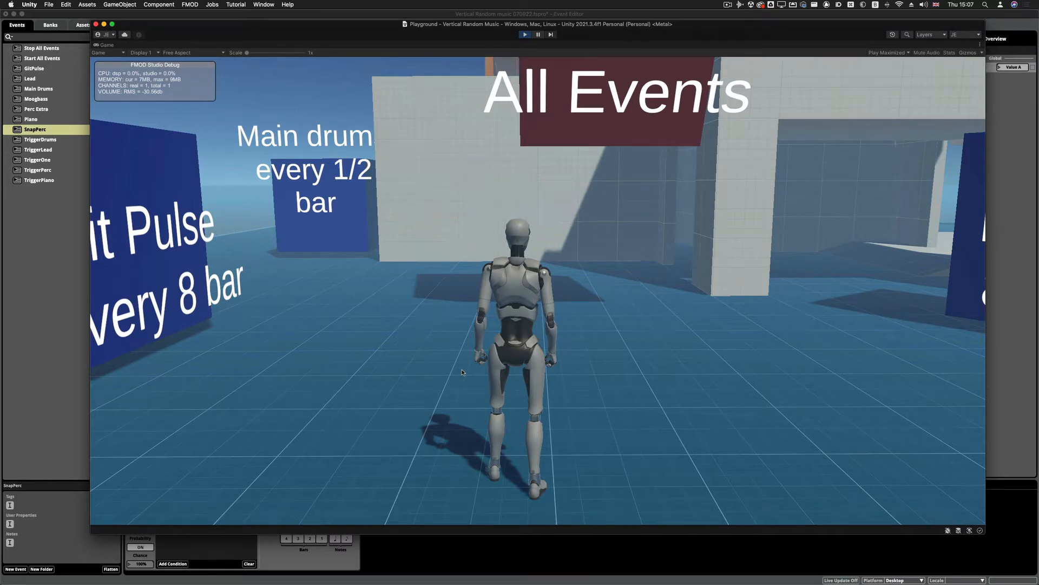
- Play-test the scene by walking the character among the music trigger cubes and on toward the stairs near the Lead cube
key("w")
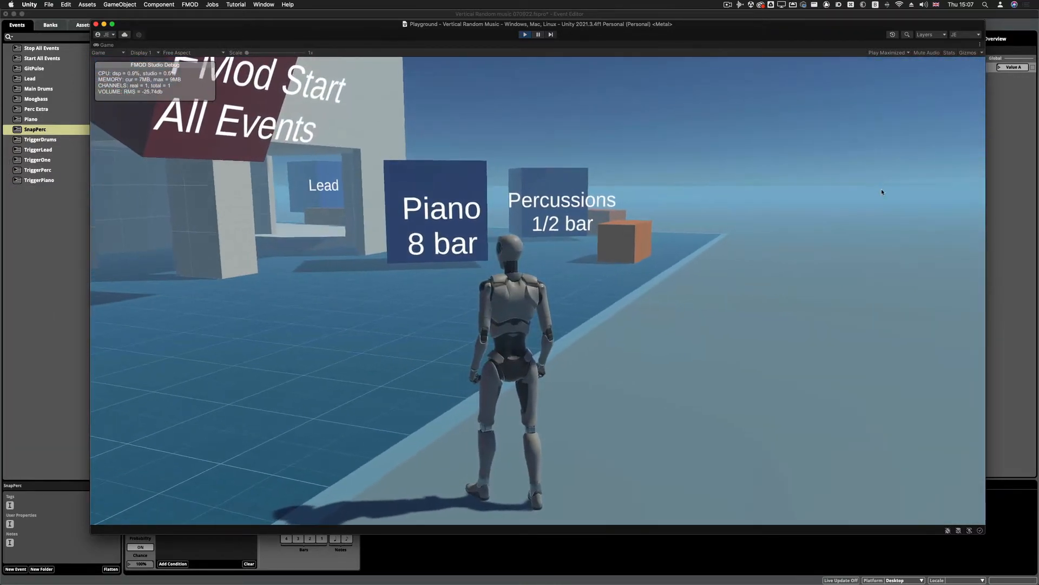
key("w")
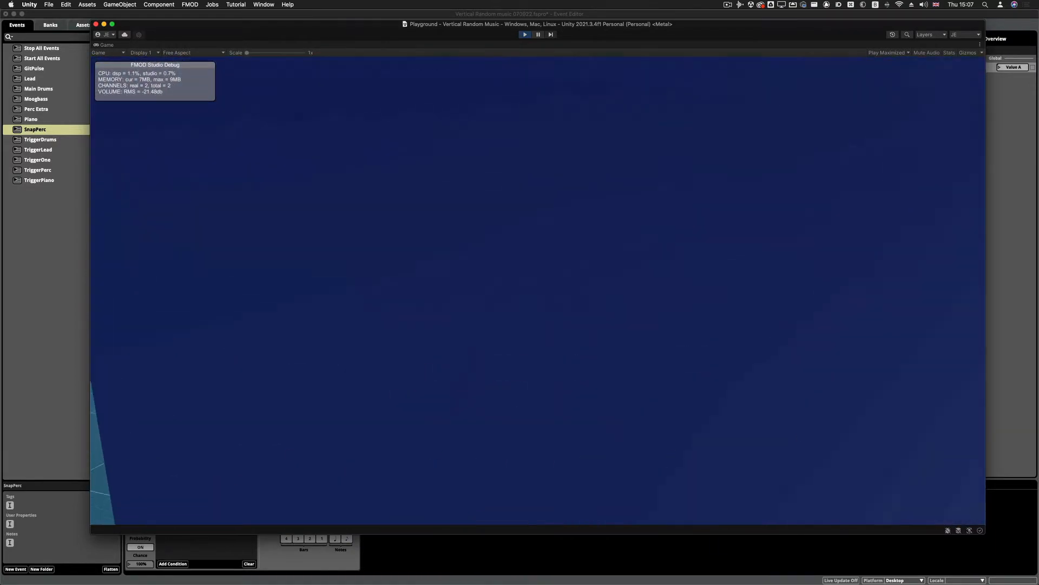
key("w")
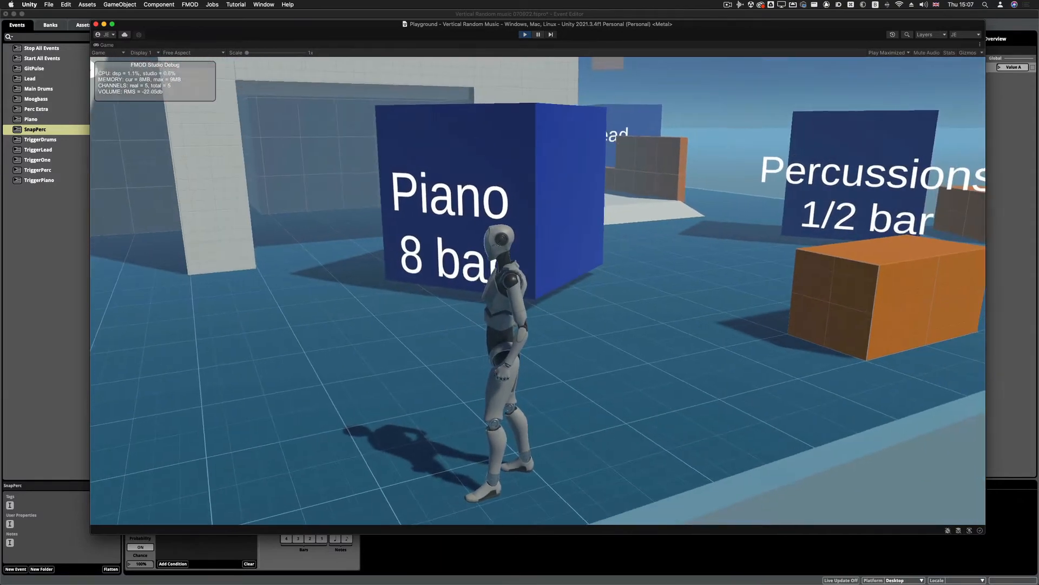
key("w")
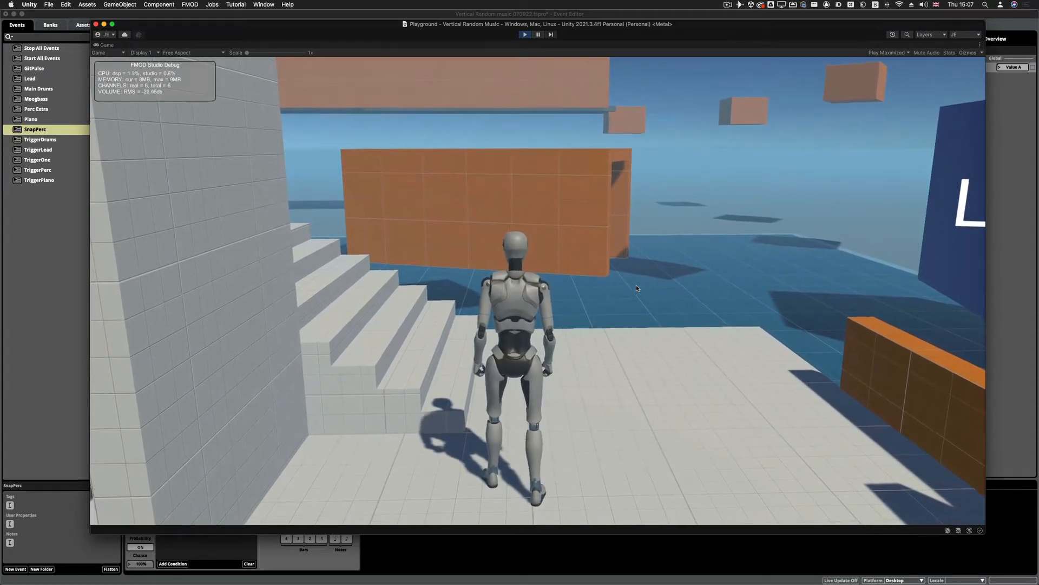
key("w")
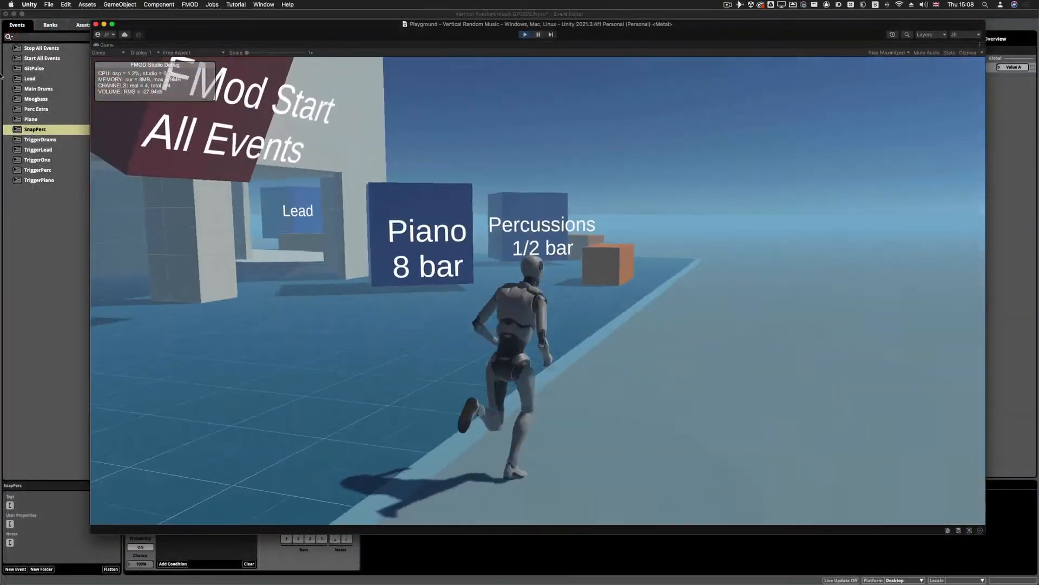
- Run the character past the Piano cube, up the steps and along the orange tunnel to test the music
key("w")
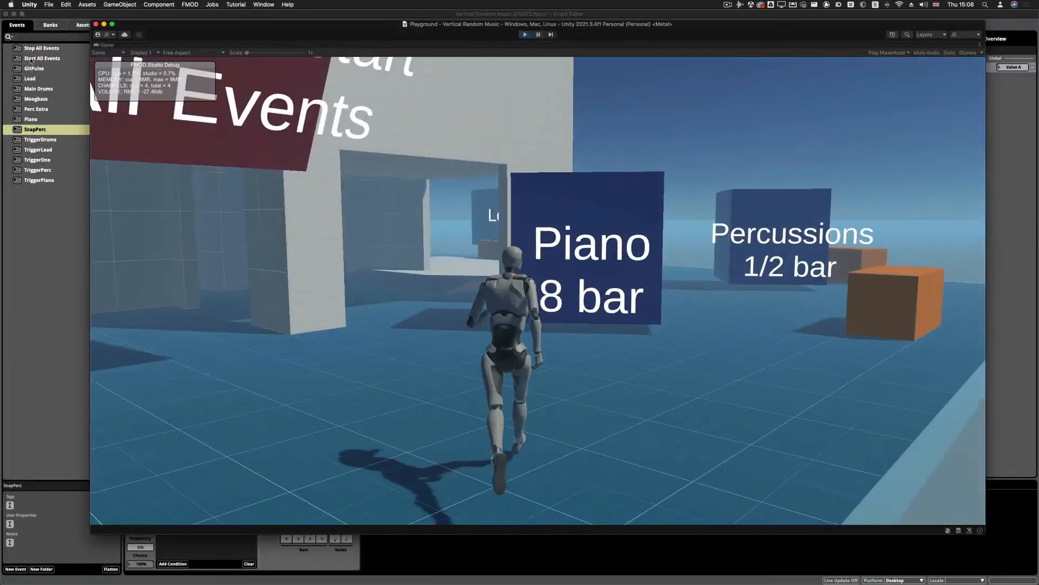
mouse_move(2, 113)
key("shift+w")
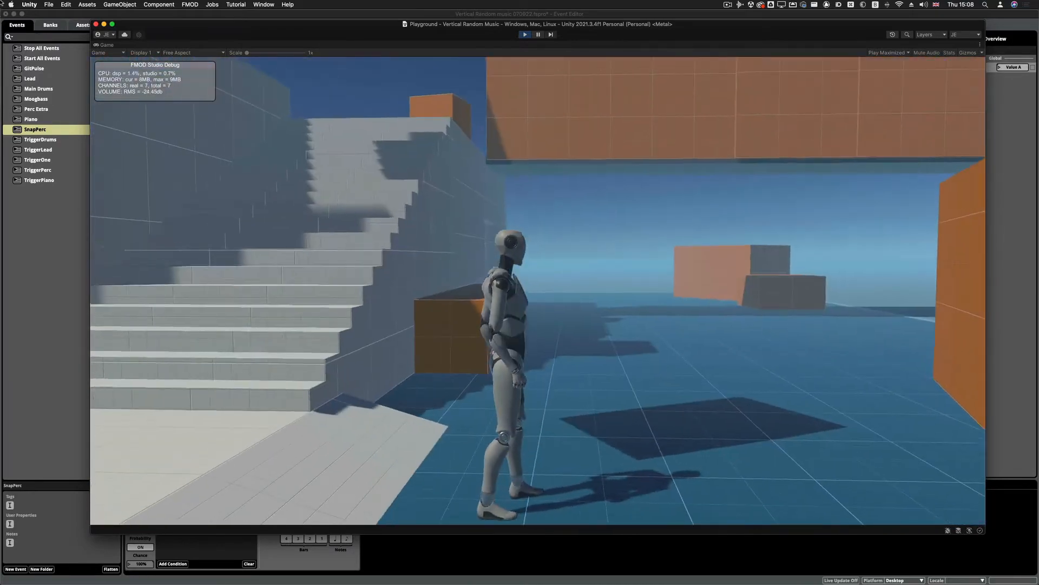
key("w")
key("shift+w")
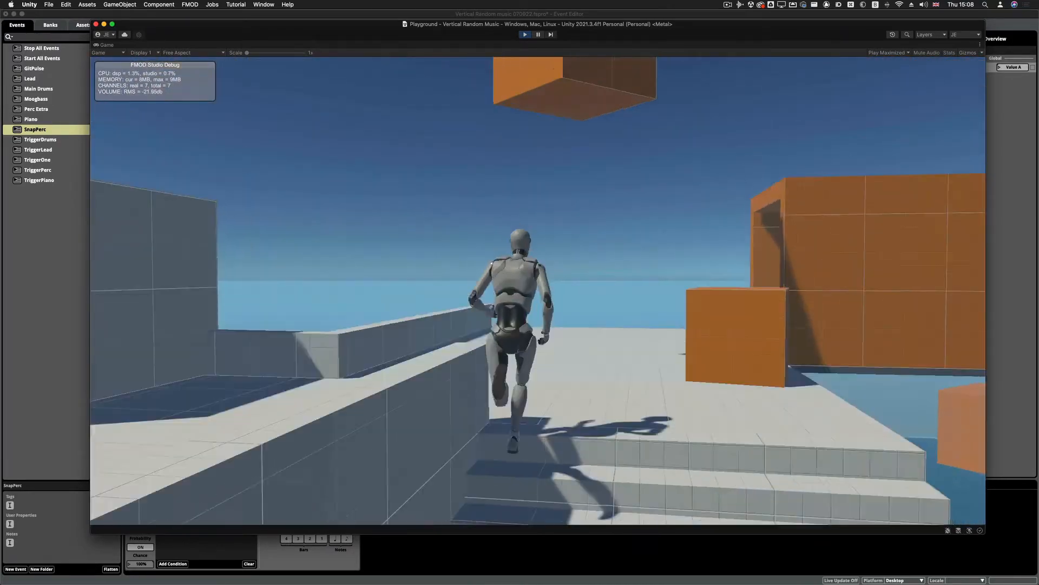
key("shift+w")
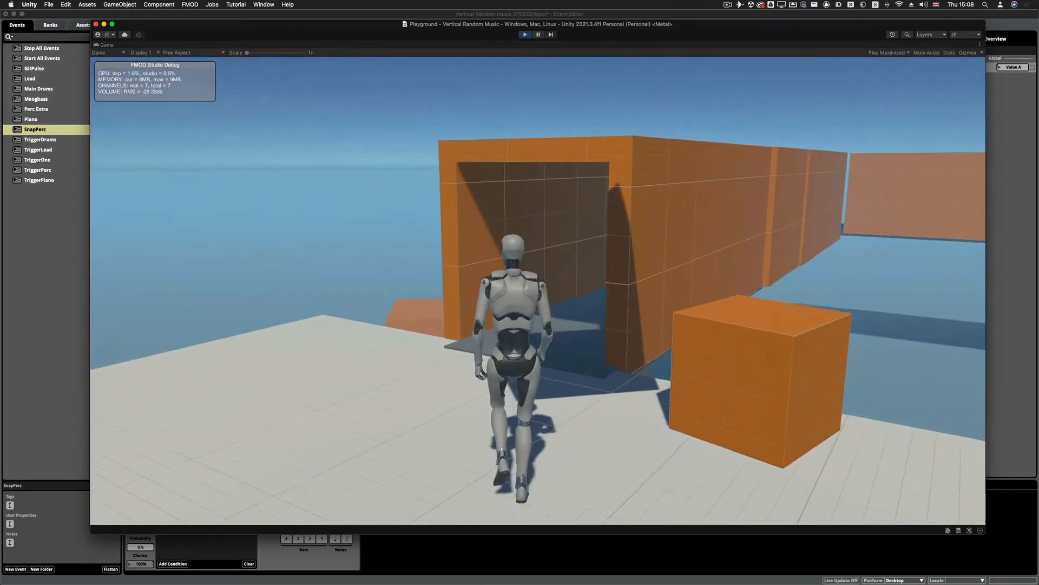
key("shift+w")
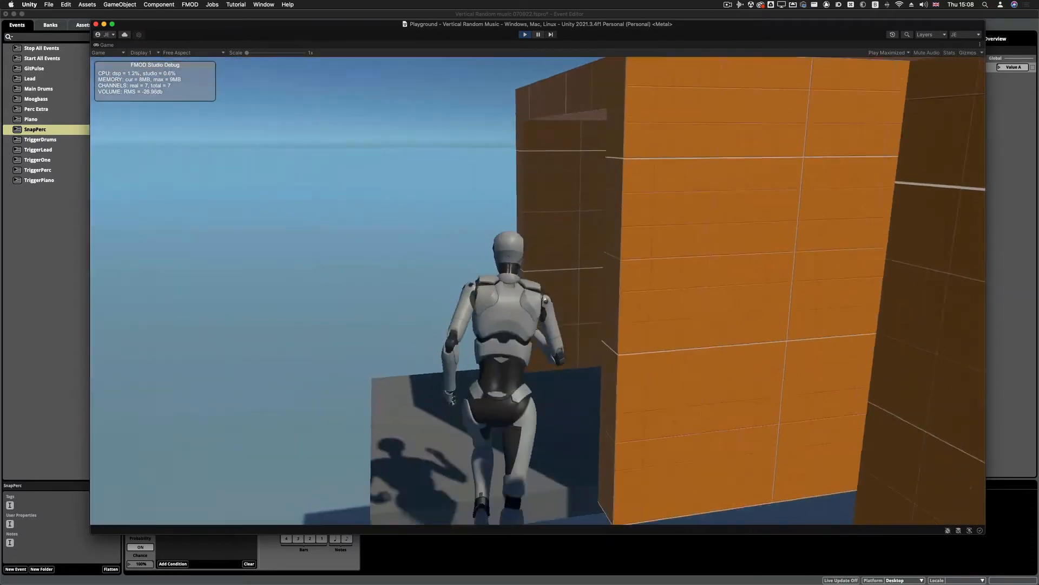
key("shift+w")
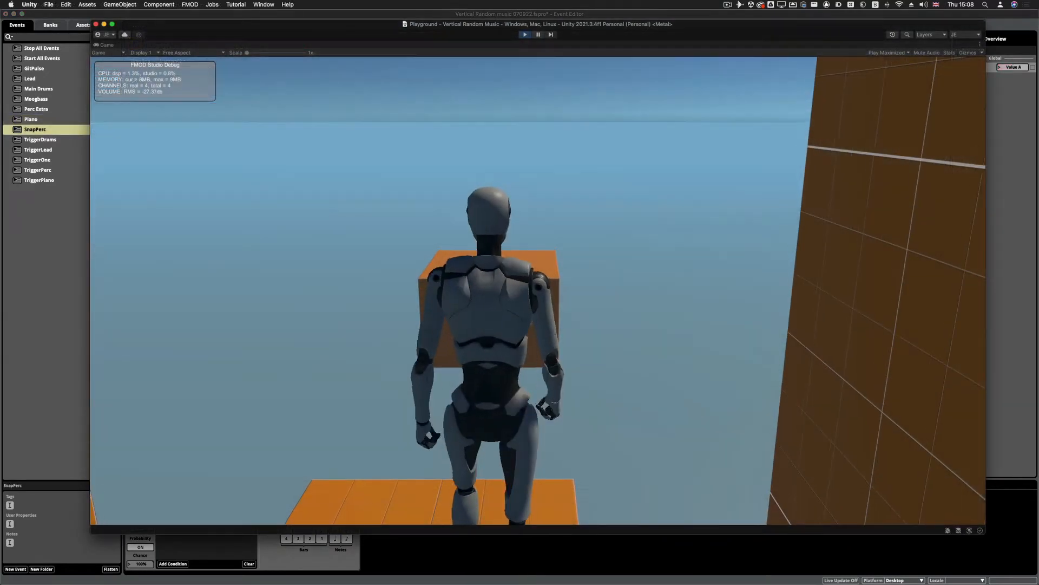
- Jump the character across the floating orange blocks and down to the floor edge beside the Lead cube
key("w")
key("space")
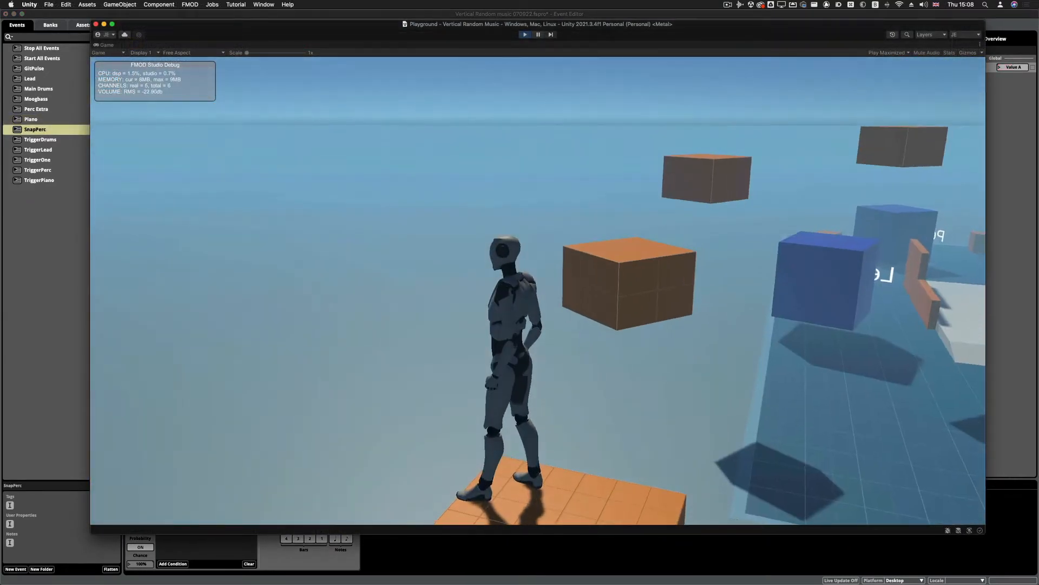
key("w")
key("space")
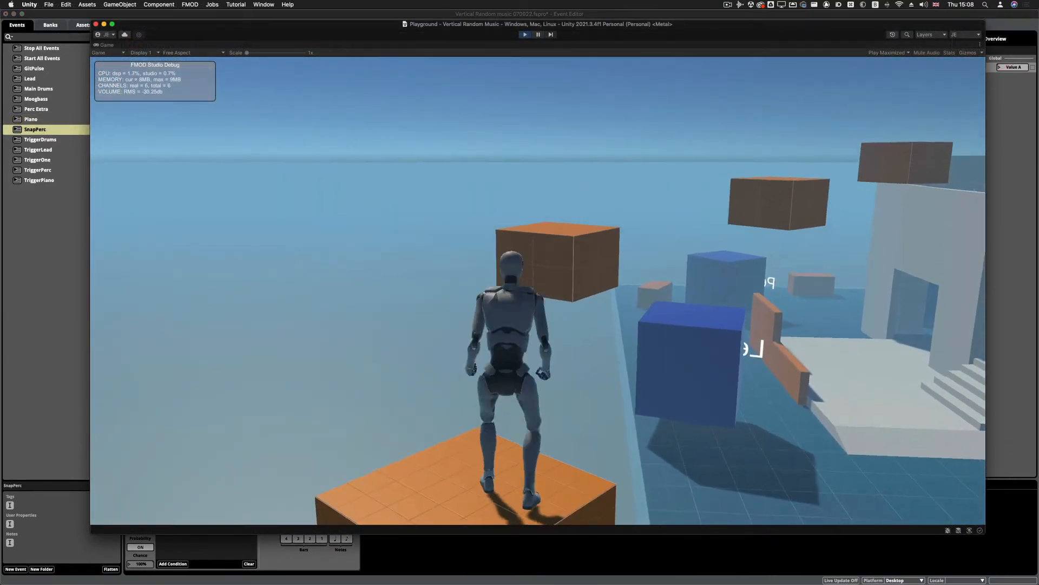
key("w")
key("space")
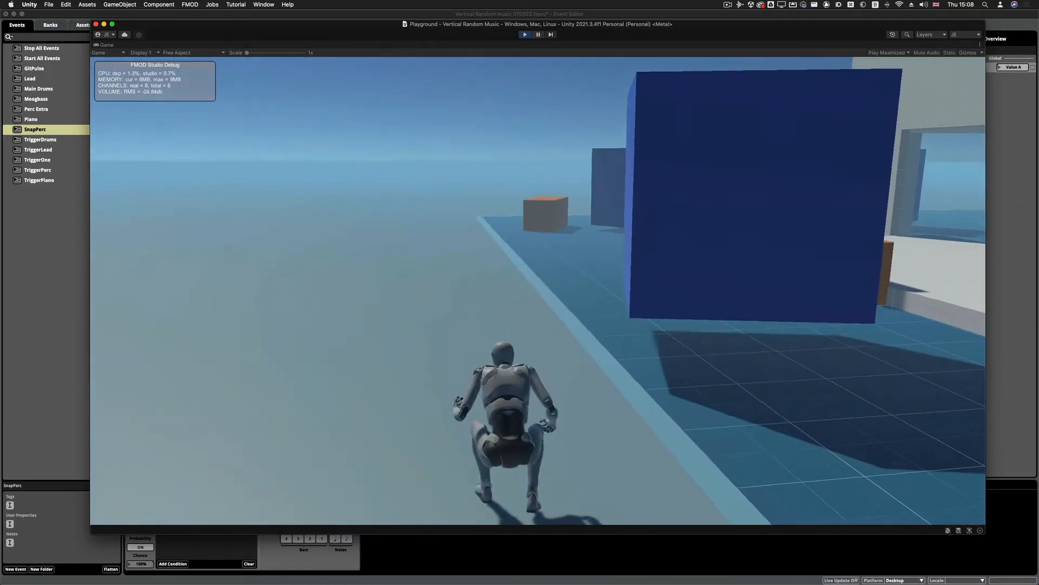
key("w")
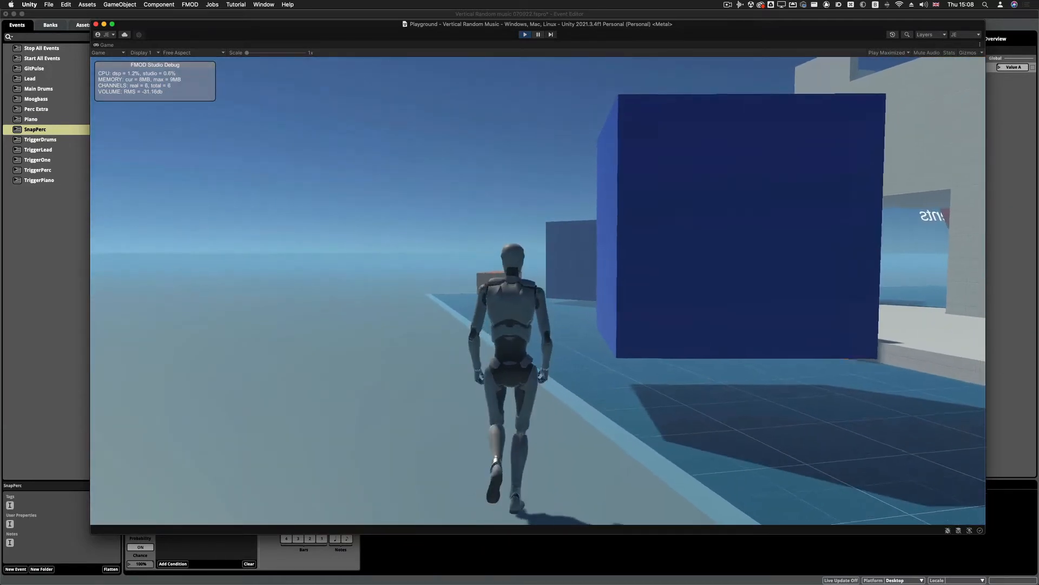
key("w")
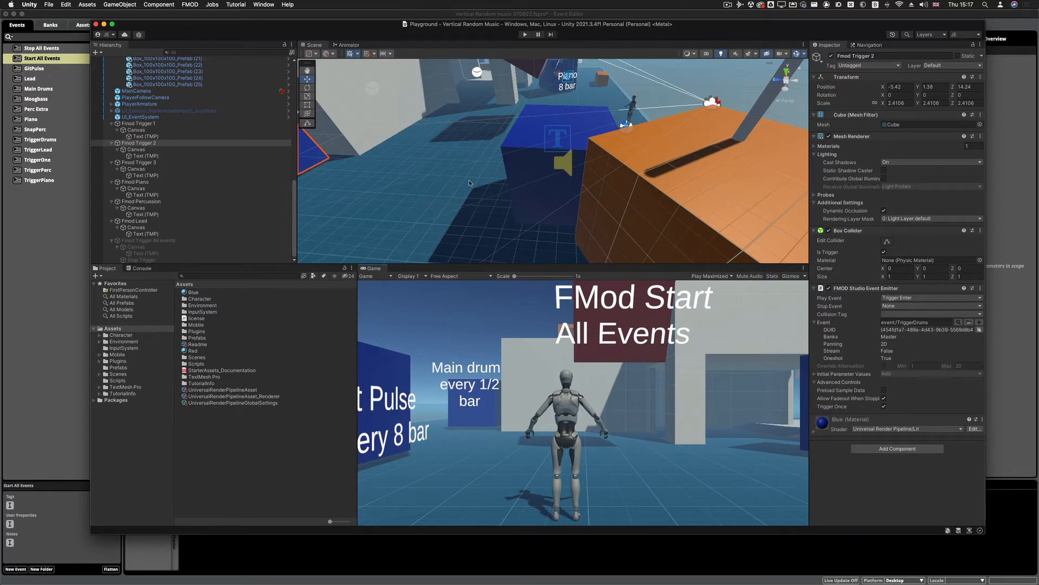
- Select the Git Pulse cube in the Scene view and inspect its FMOD Studio Event Emitter settings
left_click_drag(477, 169, 401, 187)
left_click_drag(557, 170, 322, 181)
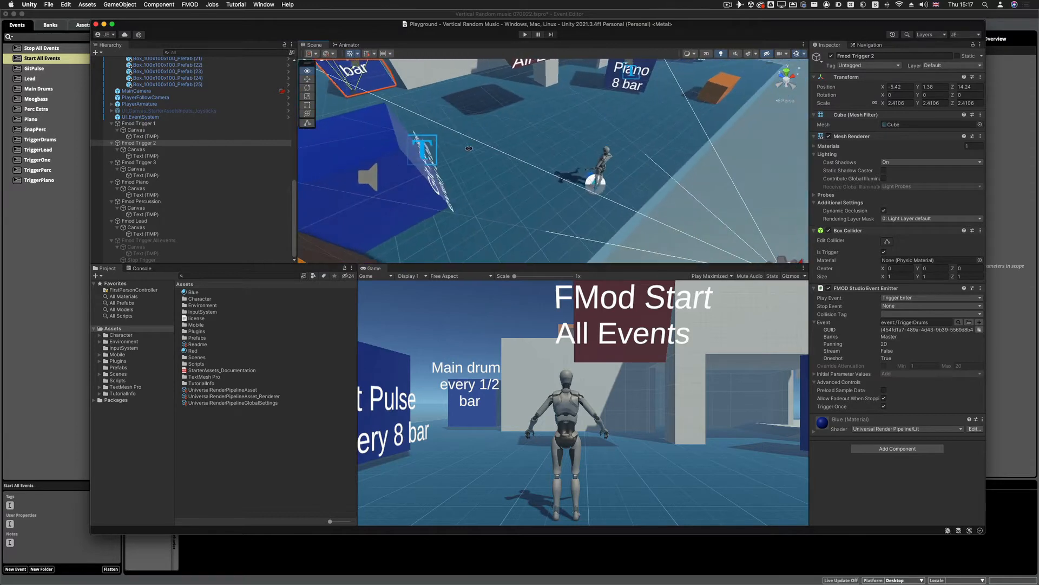
left_click_drag(606, 143, 474, 209)
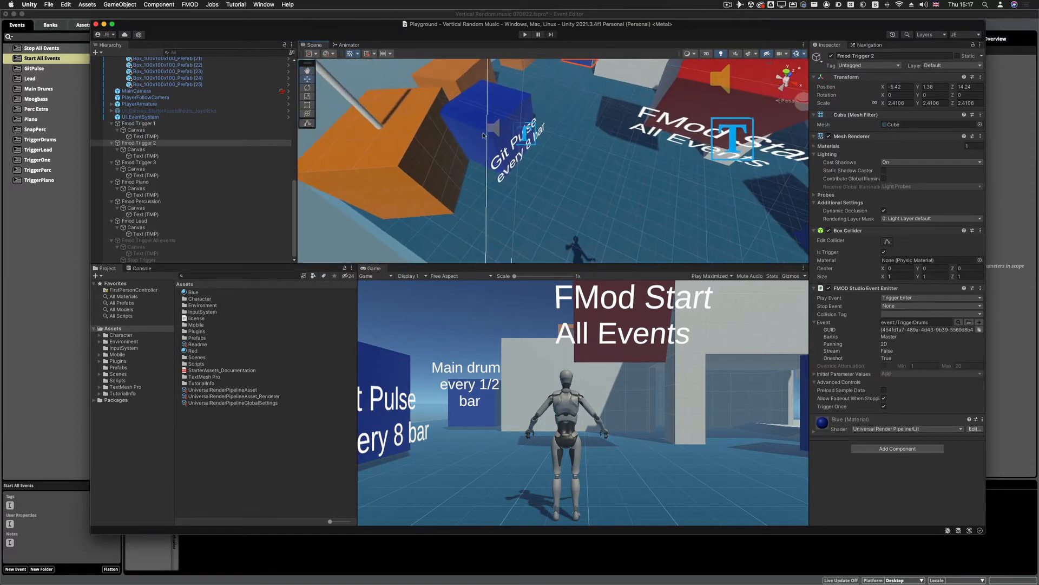
left_click(472, 115)
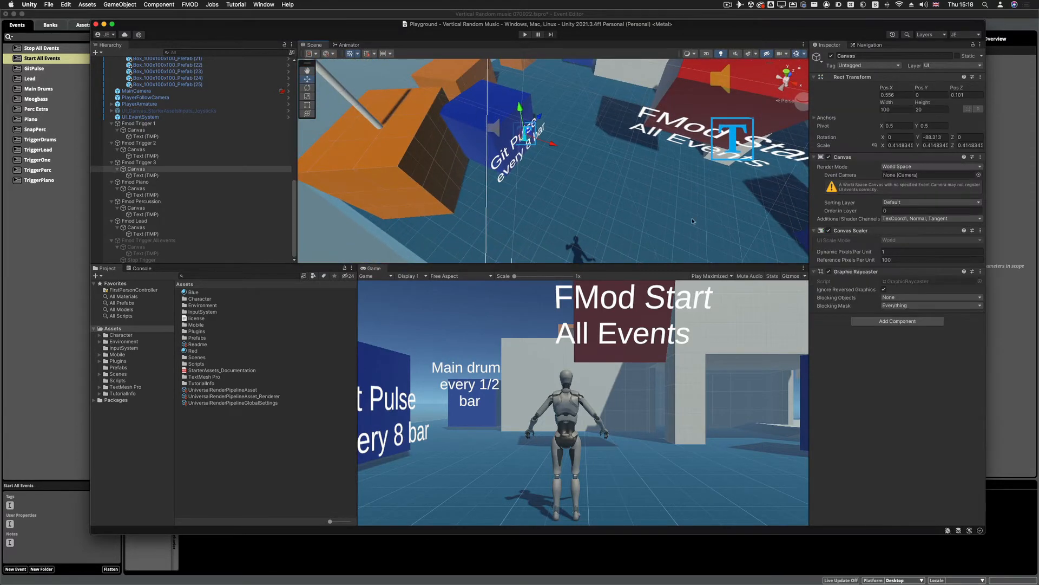
key("f")
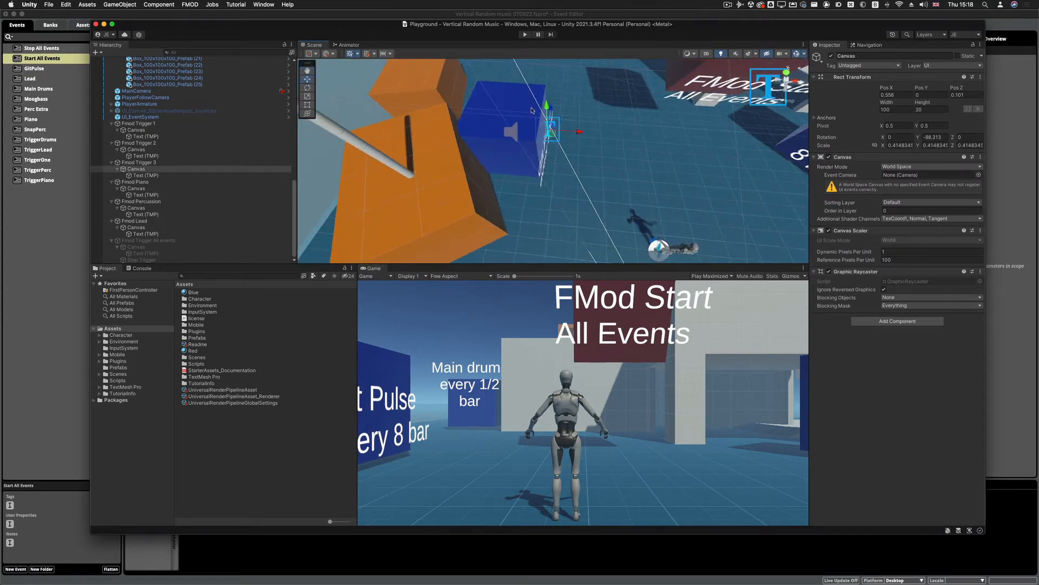
left_click(486, 115)
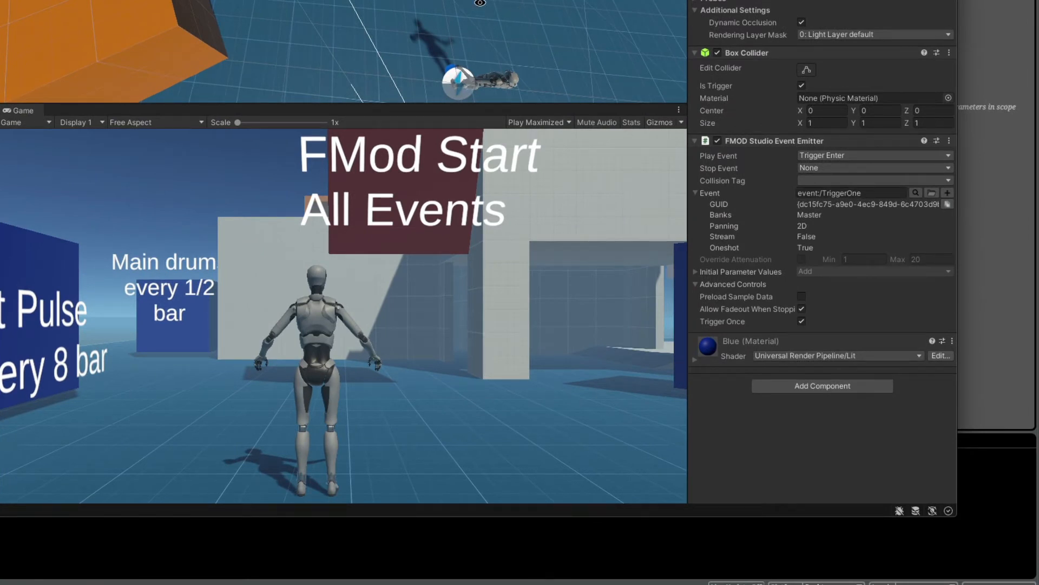
- Inspect the FMOD Studio Event Emitter settings of the Piano cube and of the red Start All Events cube
left_click_drag(480, 2, 249, 3)
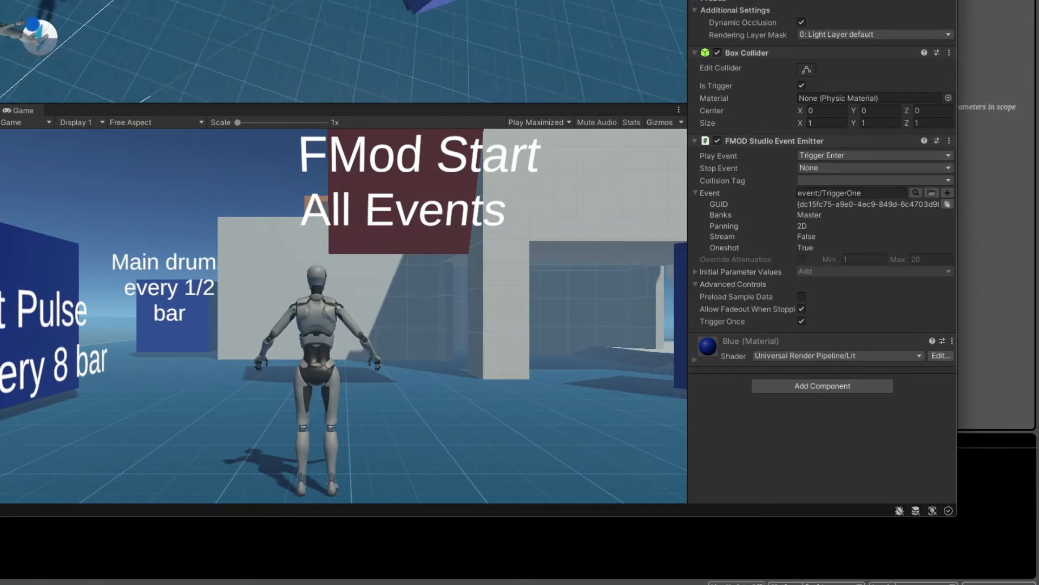
left_click(433, 2)
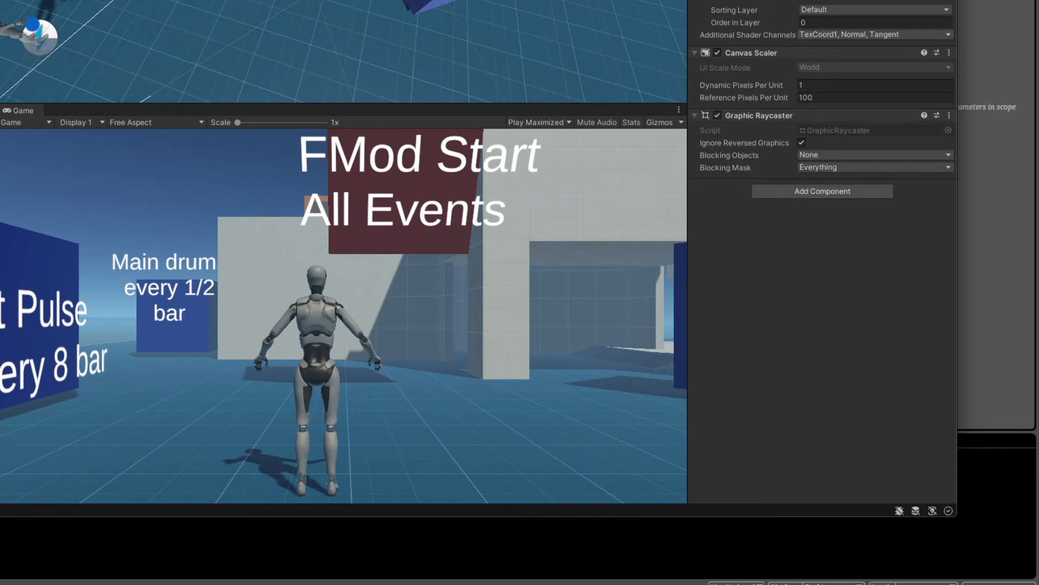
left_click(433, 2)
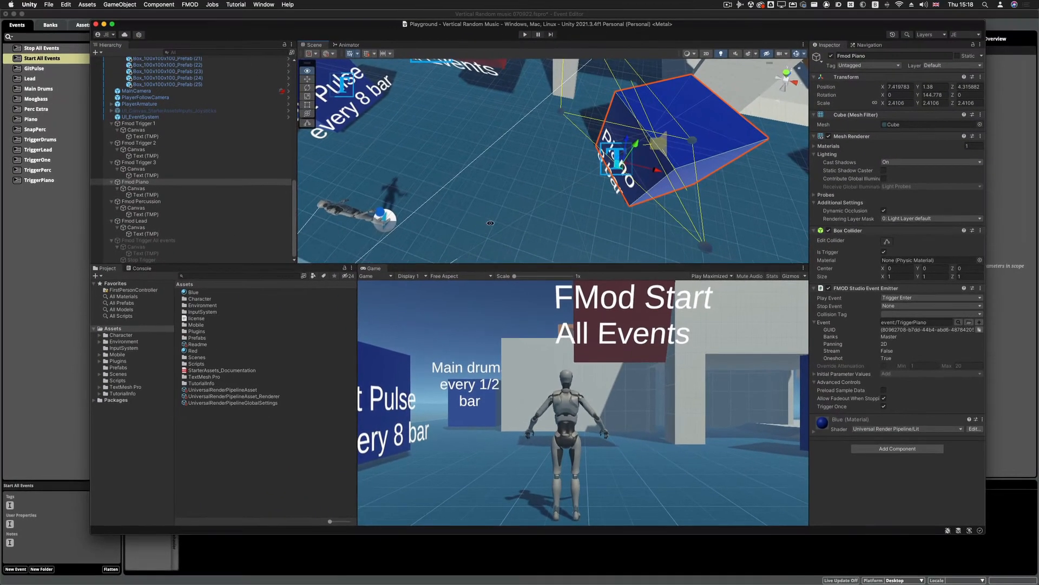
left_click_drag(490, 223, 617, 179)
left_click(539, 93)
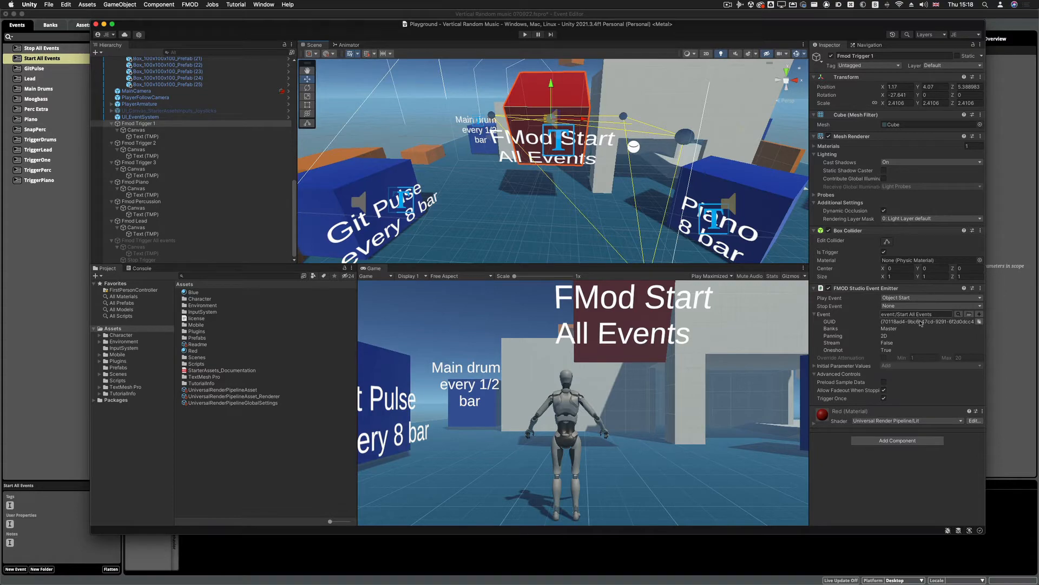
- Switch to FMOD Studio and review the GitPulse start command in Start All Events, plus the GitPulse and Perc Extra events
left_click(32, 242)
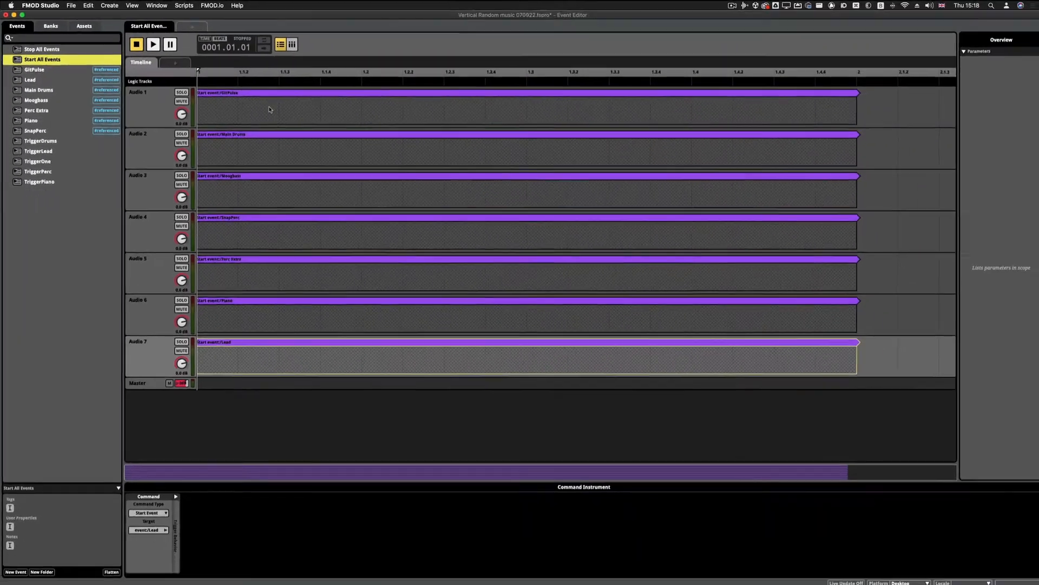
left_click(507, 200)
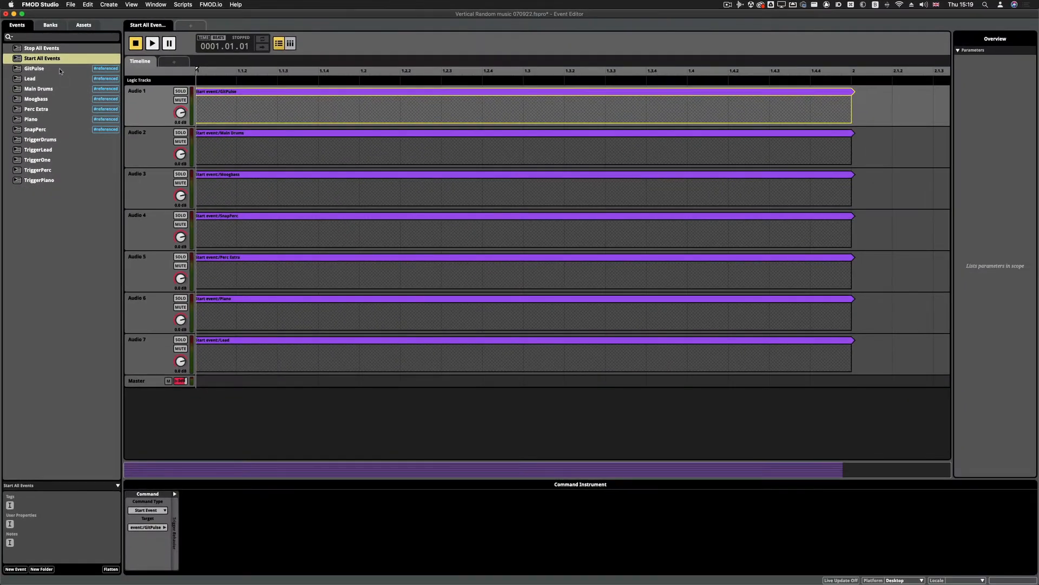
left_click(59, 69)
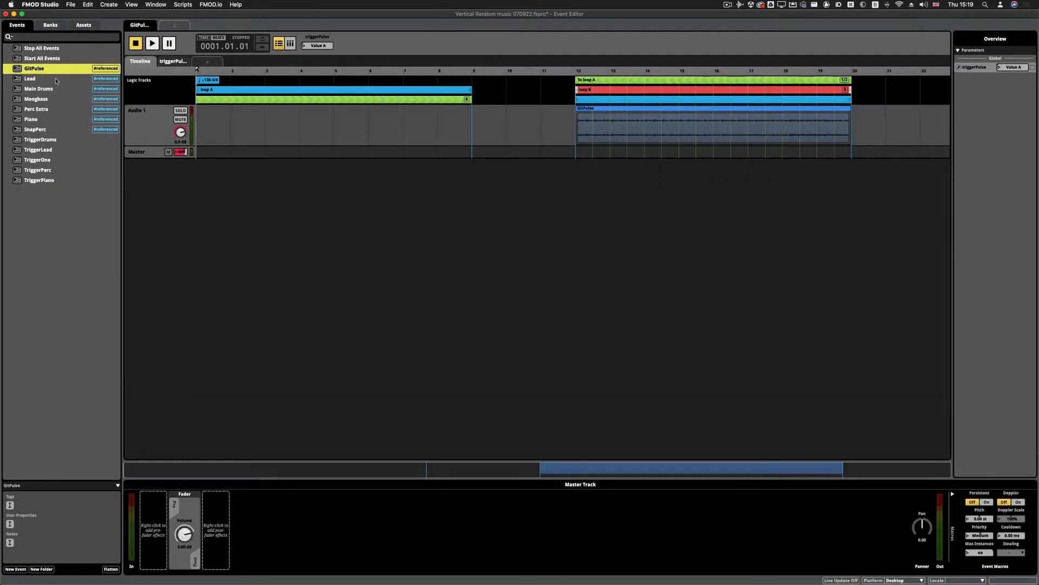
left_click(54, 109)
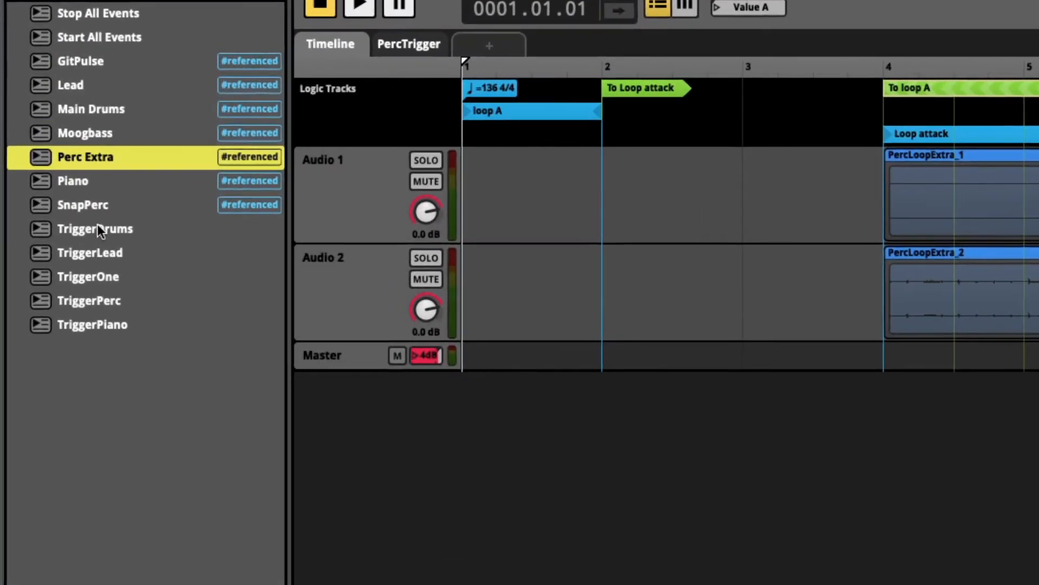
- Open the TriggerDrums event and examine the target options of its Set Parameter command without changing them
left_click(41, 139)
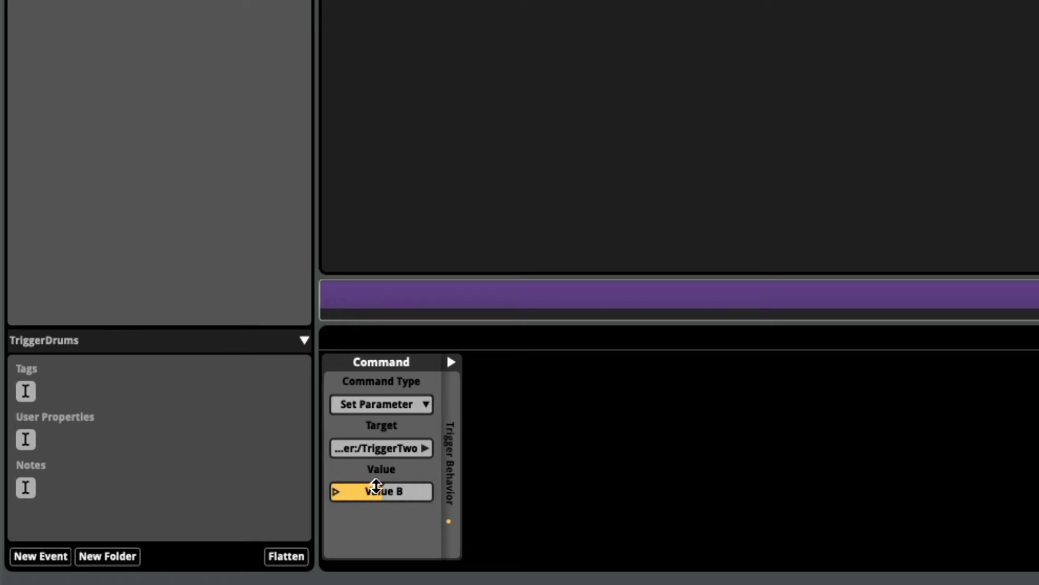
left_click(425, 448)
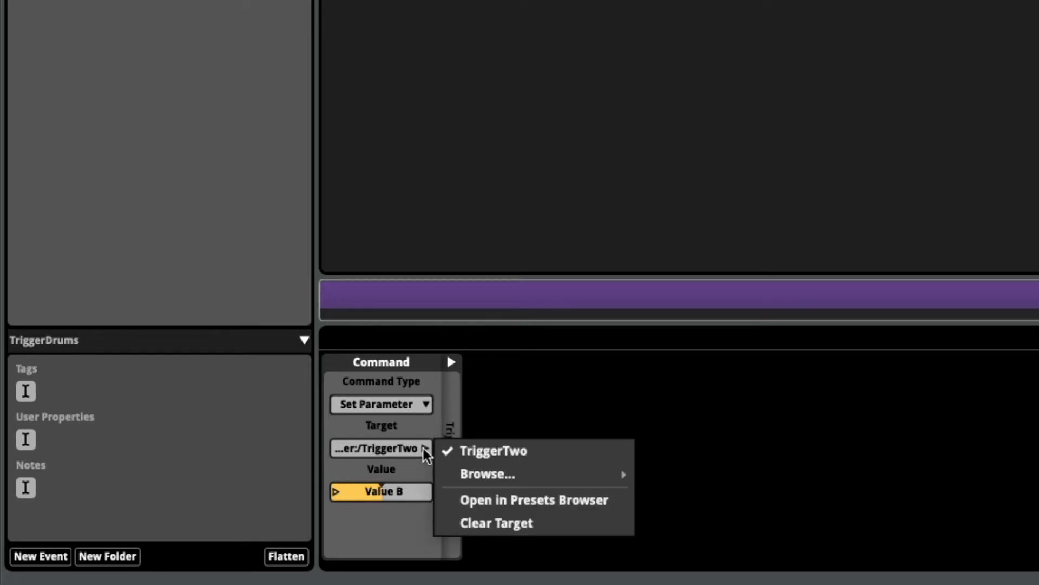
left_click(562, 370)
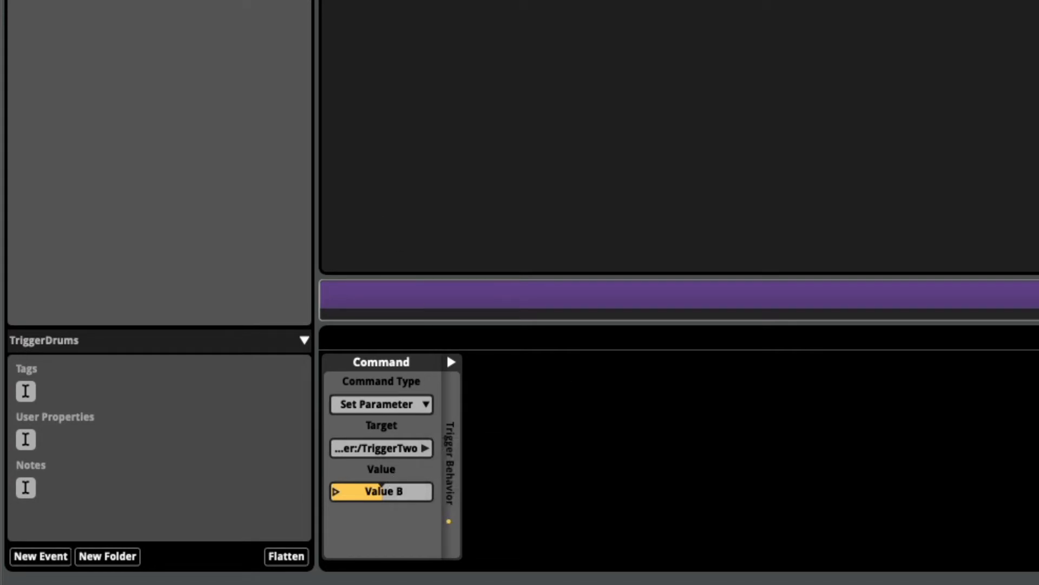
- Examine the Set Parameter command instruments in the TriggerLead and TriggerOne events
key("Down")
left_click(476, 2)
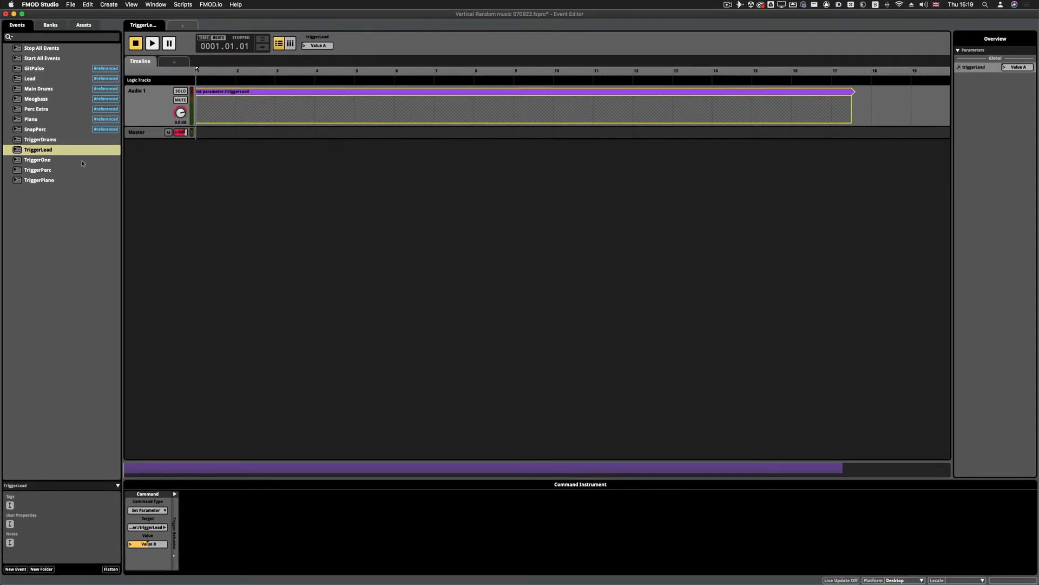
key("Down")
left_click(255, 110)
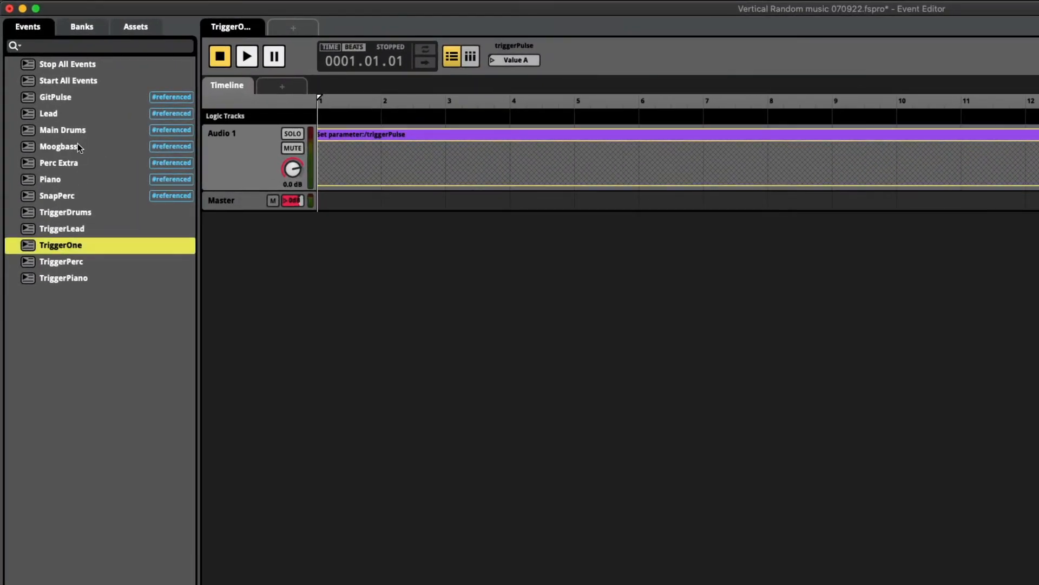
- Compare the timelines of the Moogbass and Main Drums events, and review the start commands in Start All Events
left_click(77, 145)
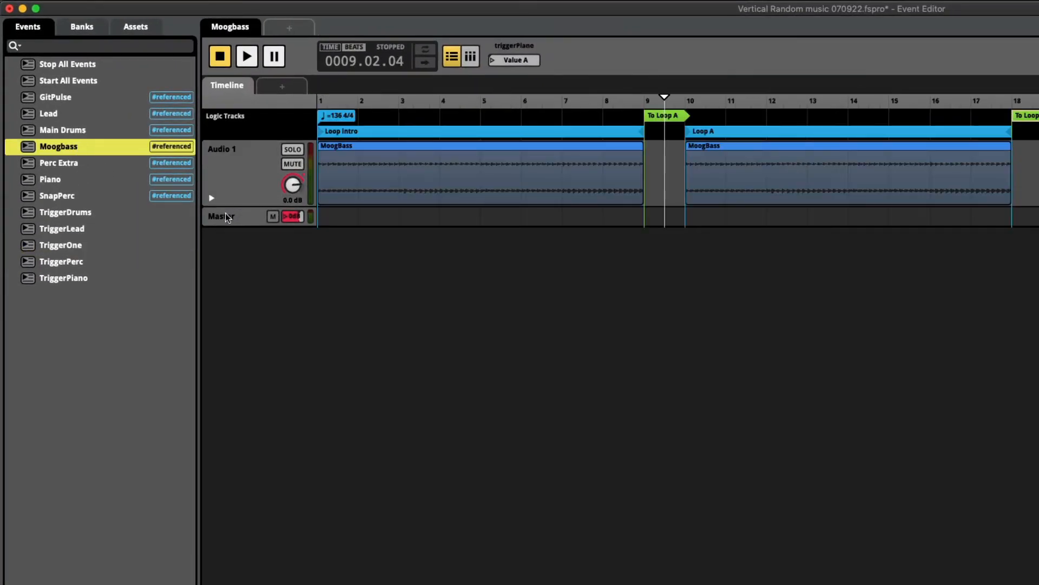
left_click(91, 134)
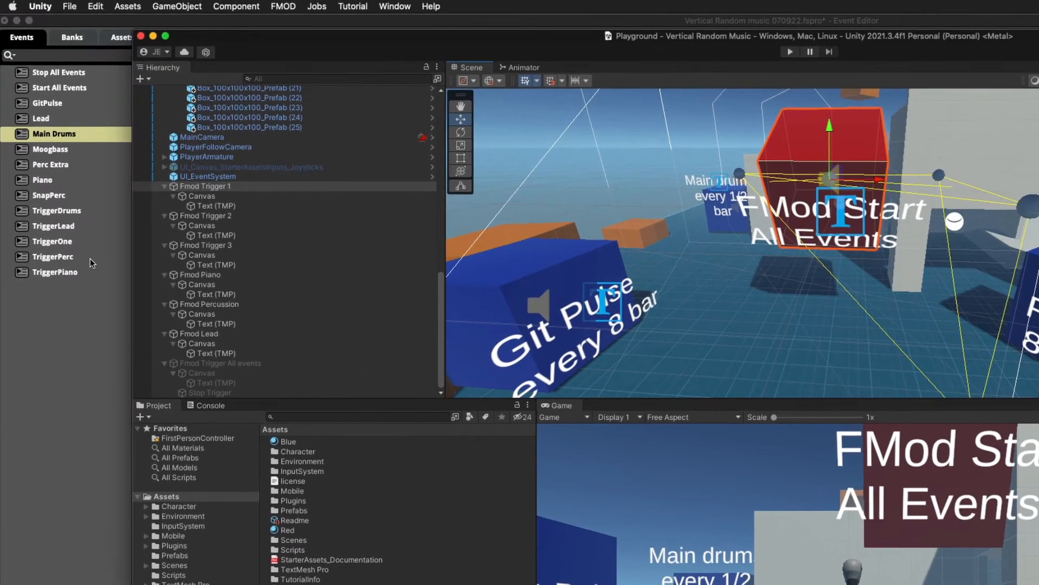
left_click(90, 259)
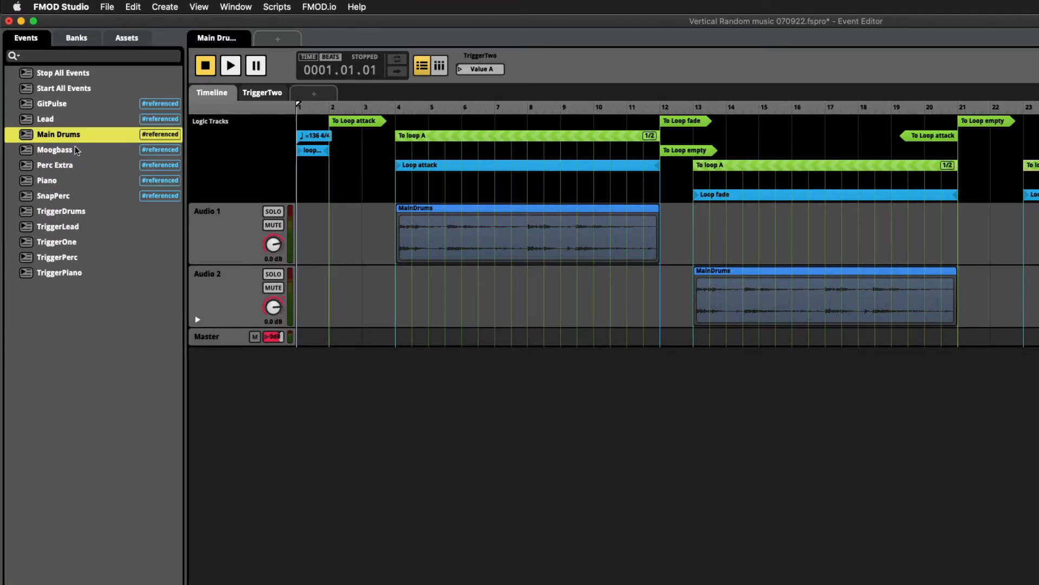
left_click(76, 150)
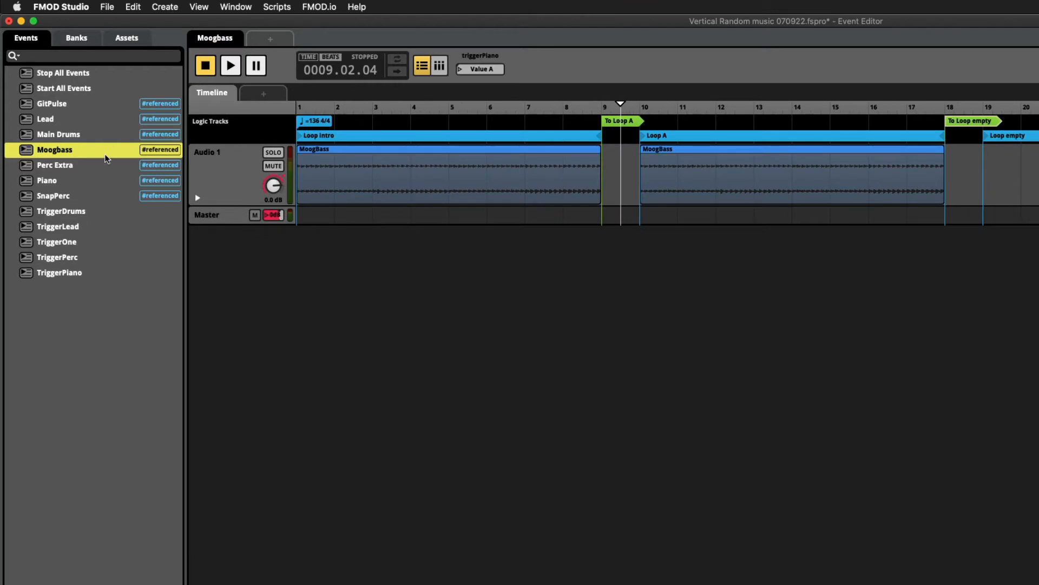
left_click(65, 135)
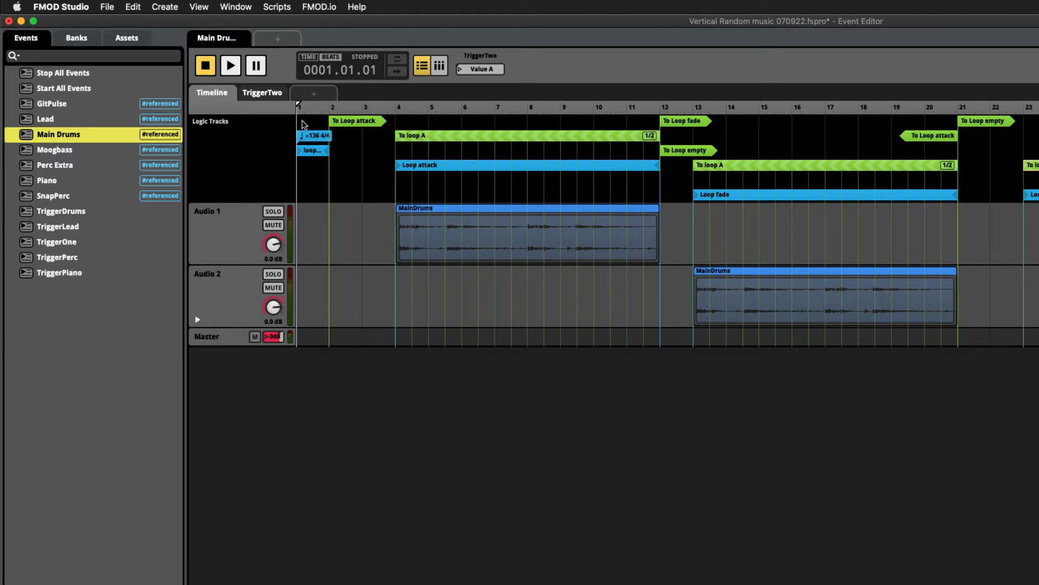
left_click(107, 95)
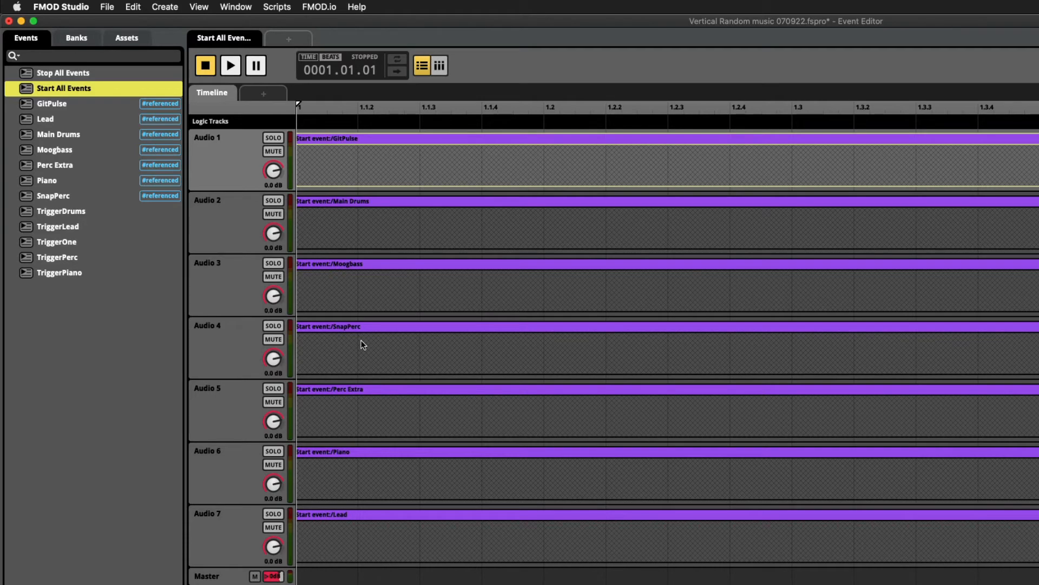
- Audition the Main Drums event from its start, switching TriggerTwo to Value B and back to Value A during playback
key("super+Tab")
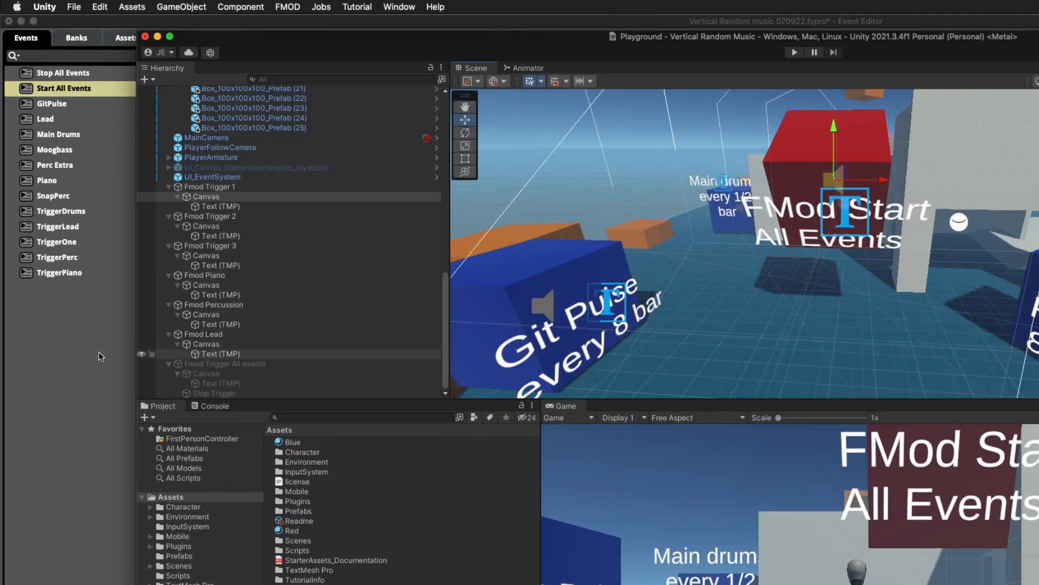
left_click(112, 313)
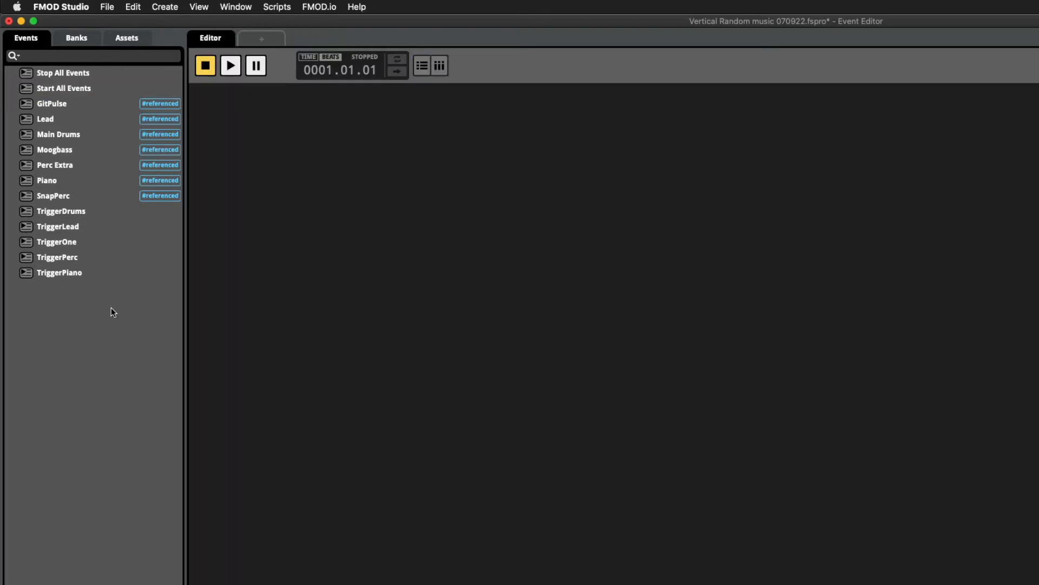
left_click(102, 135)
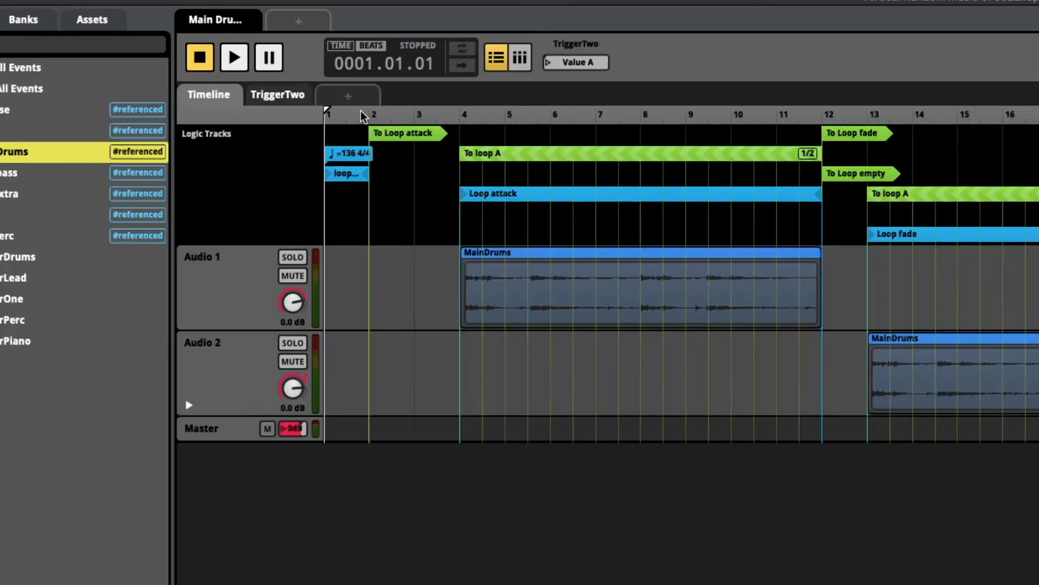
scroll(343, 143, "up", 5)
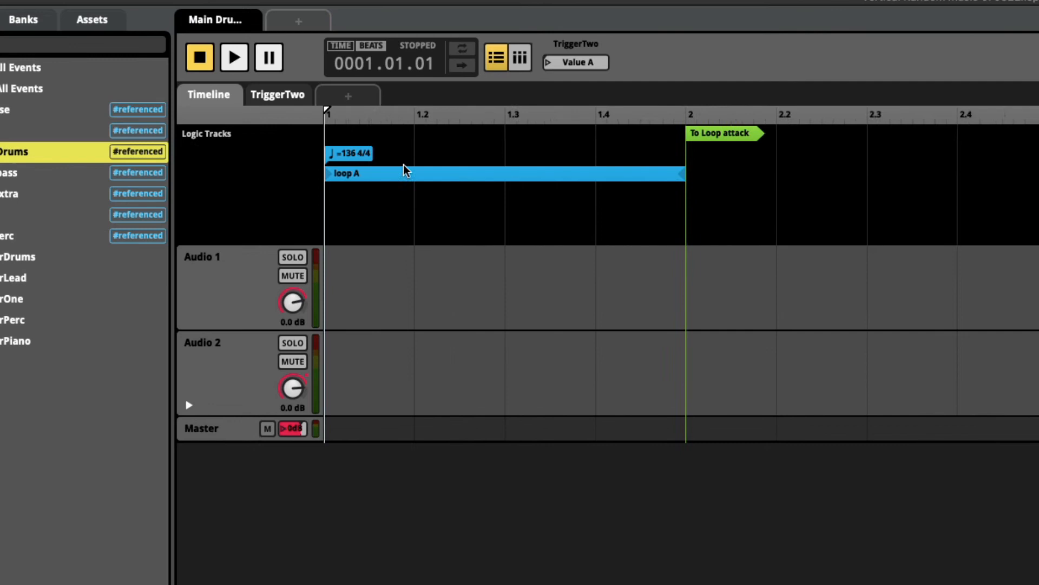
left_click(351, 114)
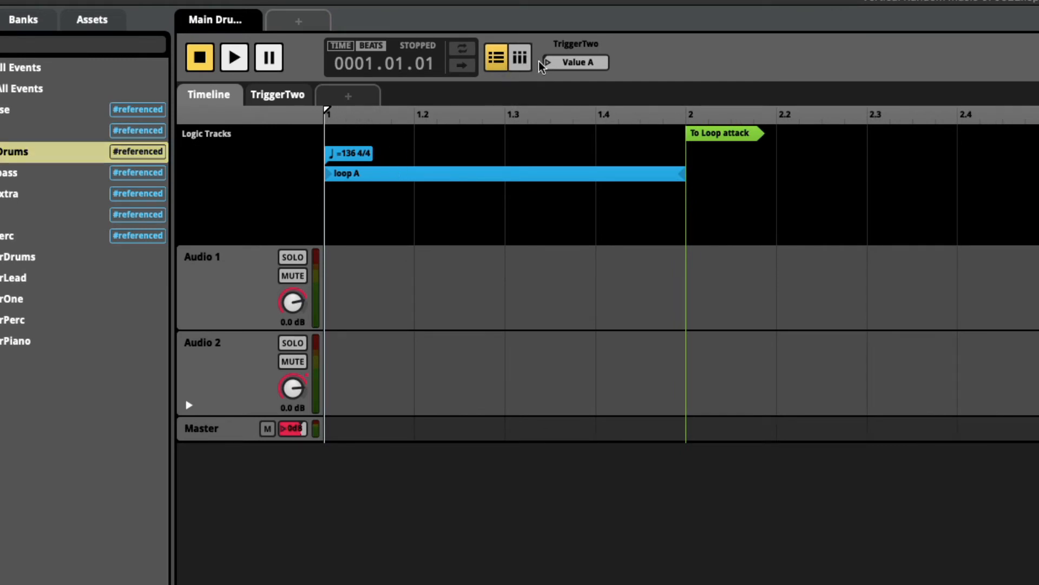
key("space")
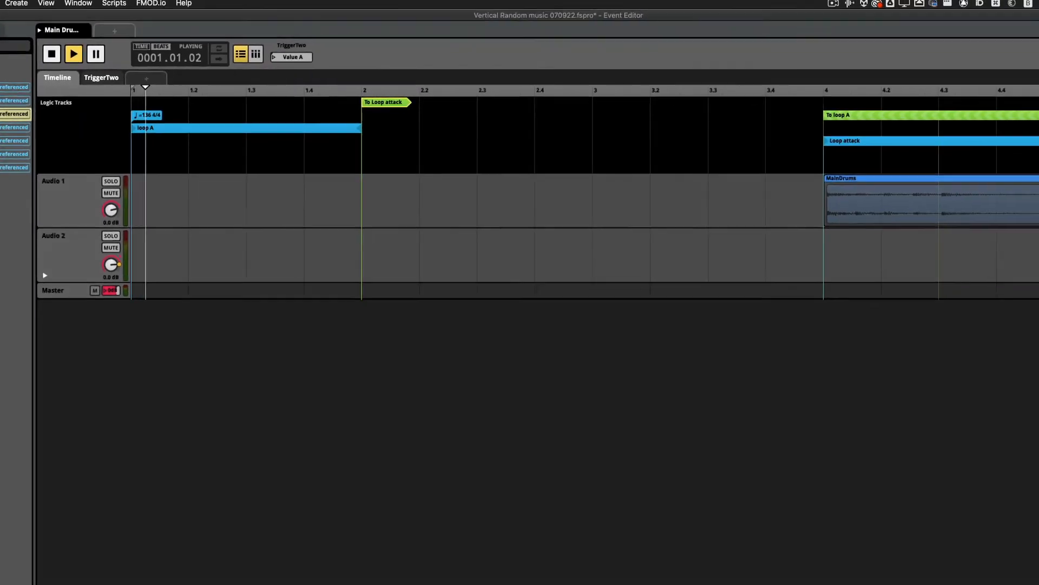
left_click_drag(501, 51, 501, 39)
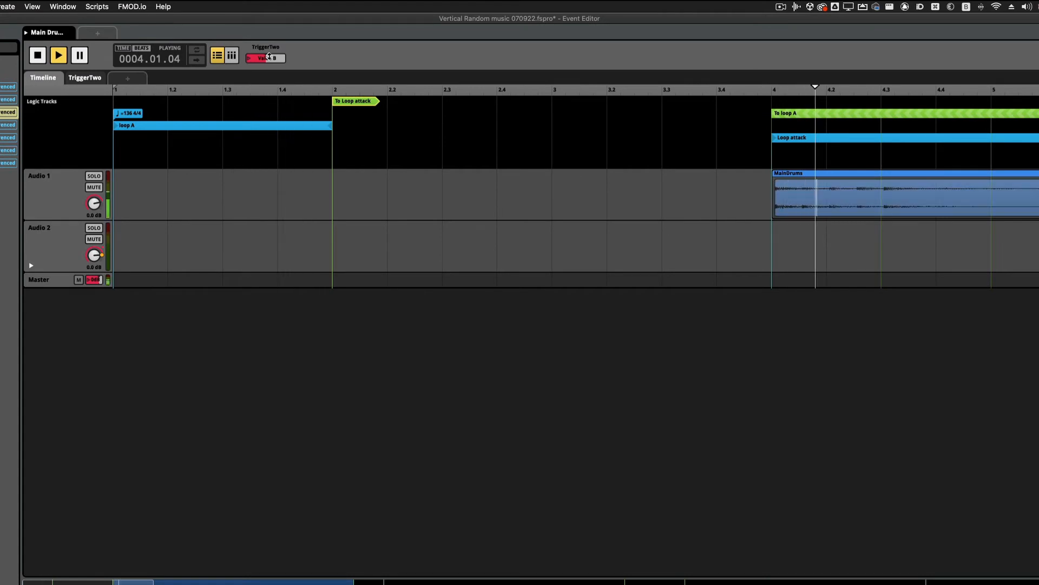
left_click_drag(269, 56, 269, 70)
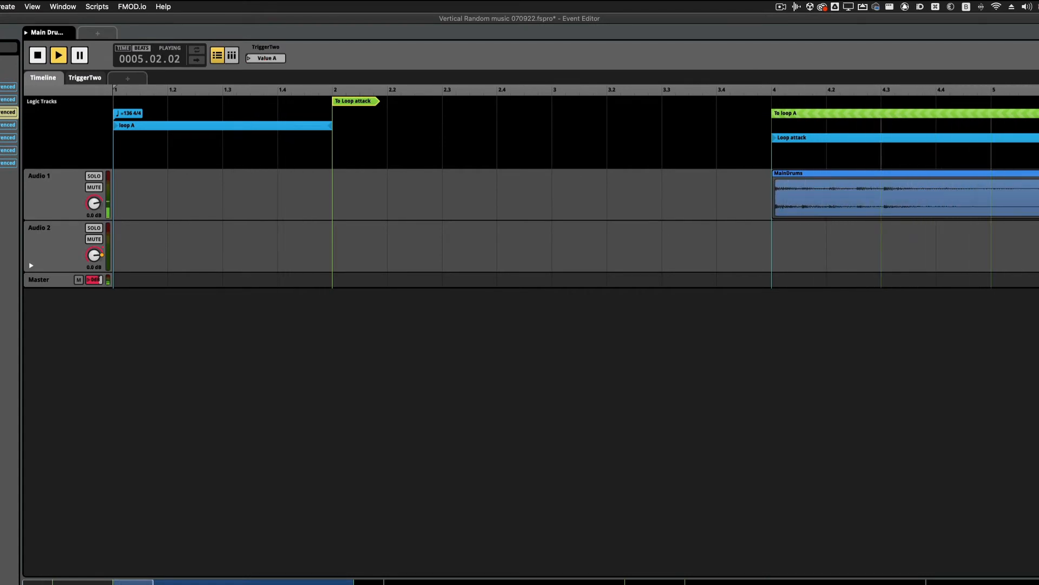
key("space")
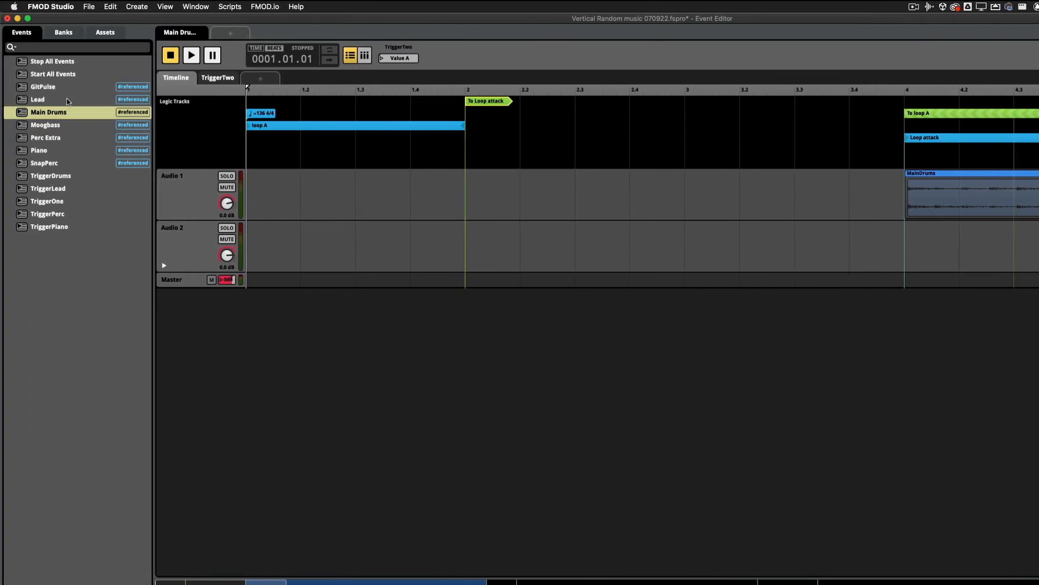
- Play the Piano event from near its start, set triggerPiano to Value B during playback, and stop it
left_click(64, 149)
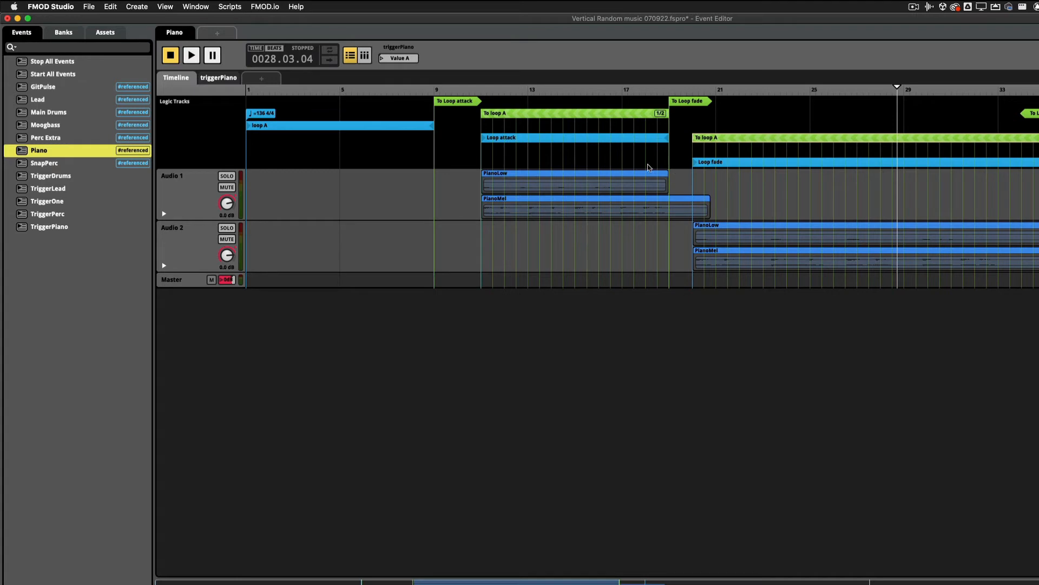
left_click(258, 93)
key("space")
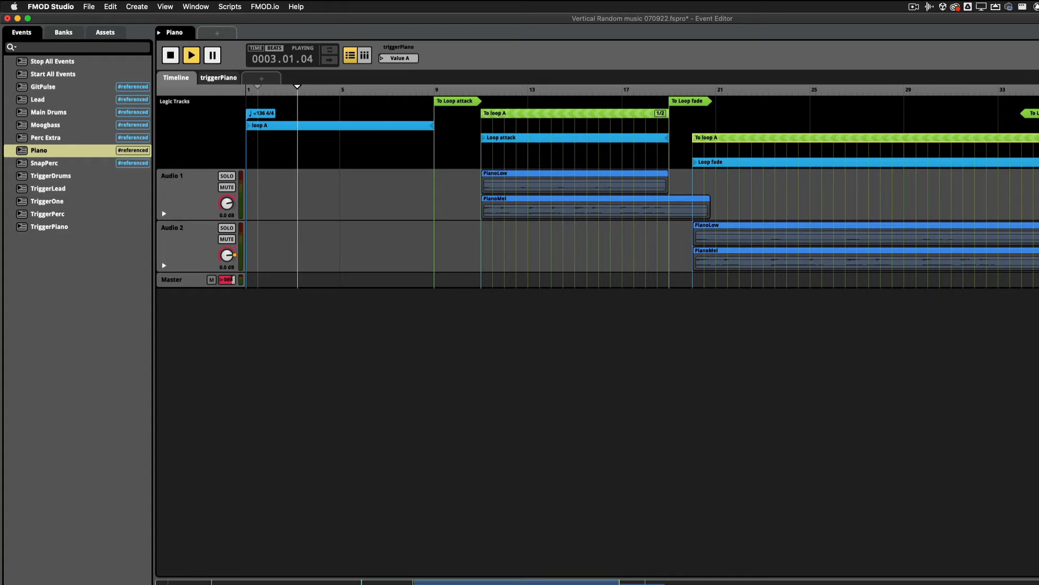
left_click_drag(404, 58, 404, 47)
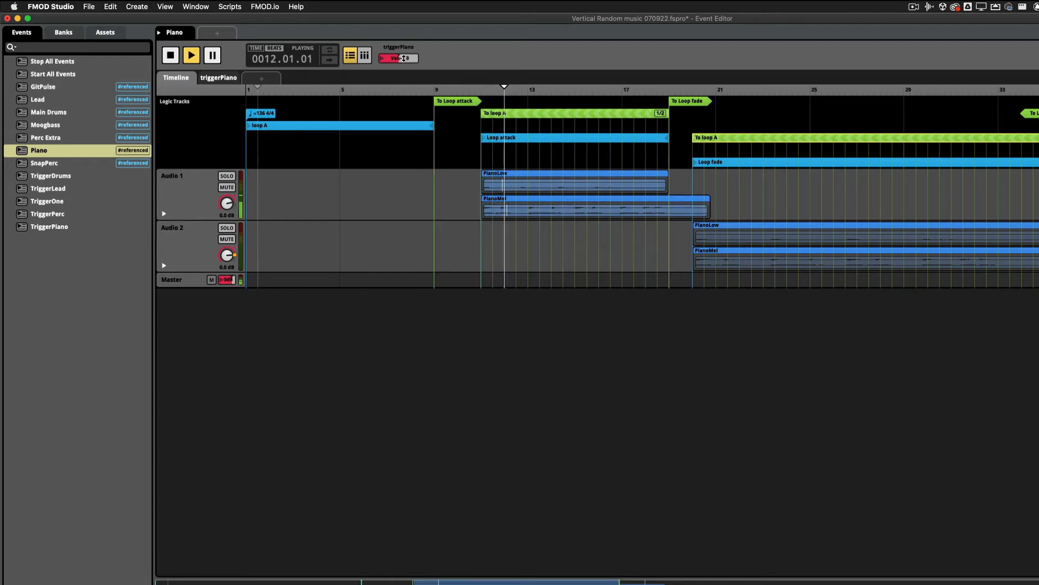
key("space")
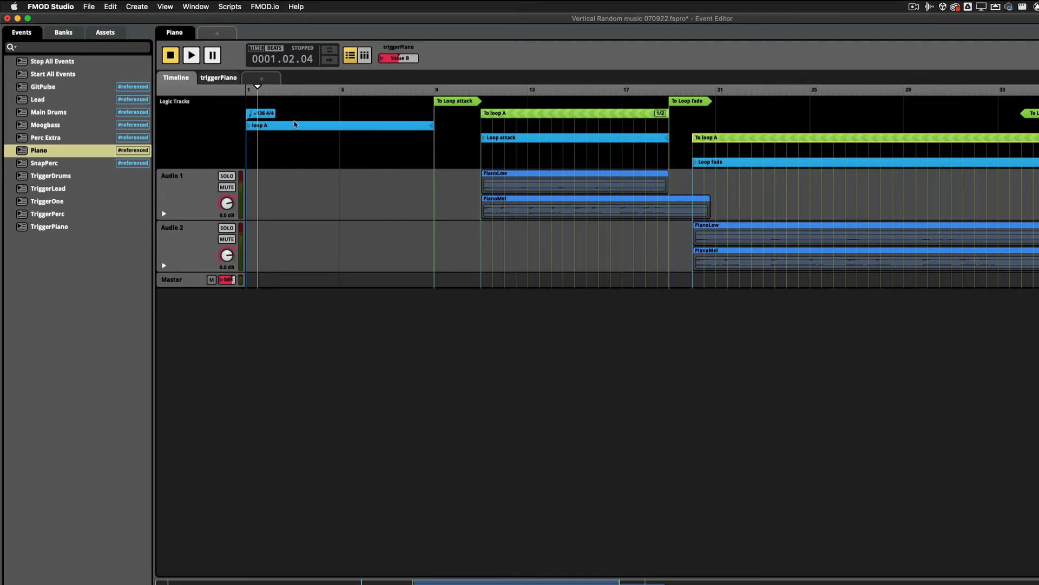
- Review the Start All Events, Perc Extra, TriggerOne and Moogbass events
left_click(87, 73)
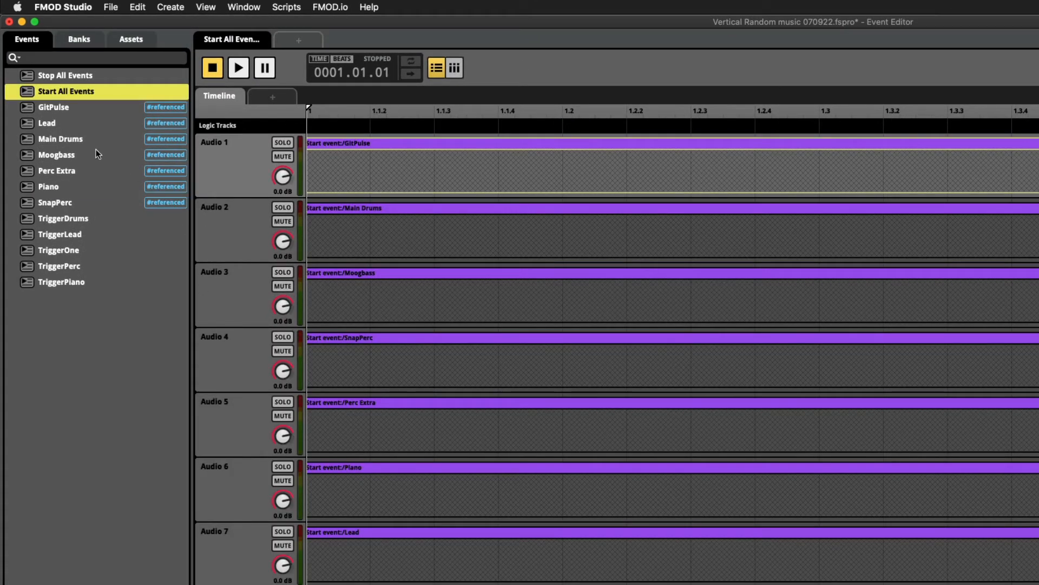
left_click(76, 170)
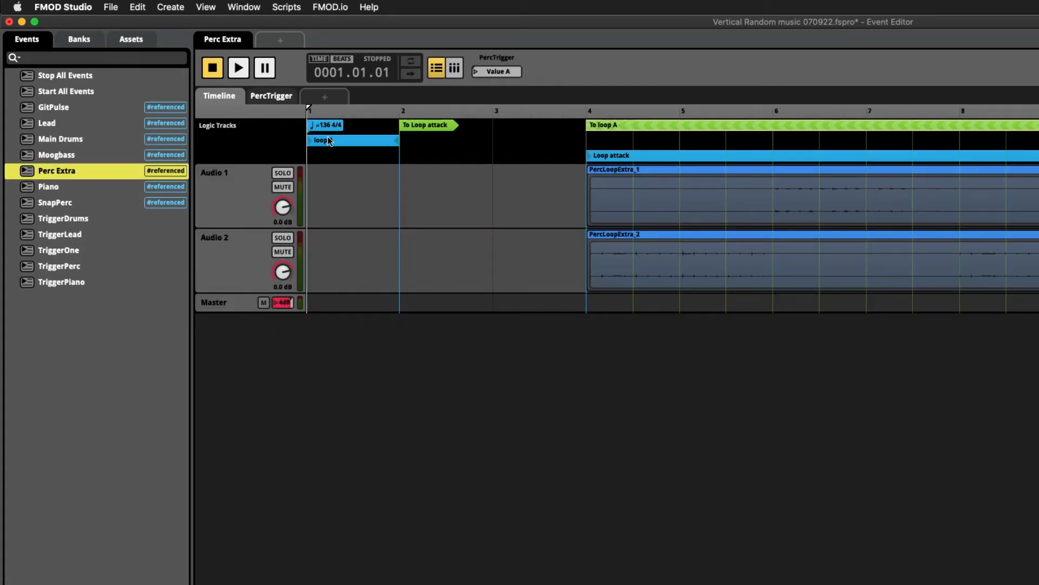
left_click(85, 157)
left_click(88, 252)
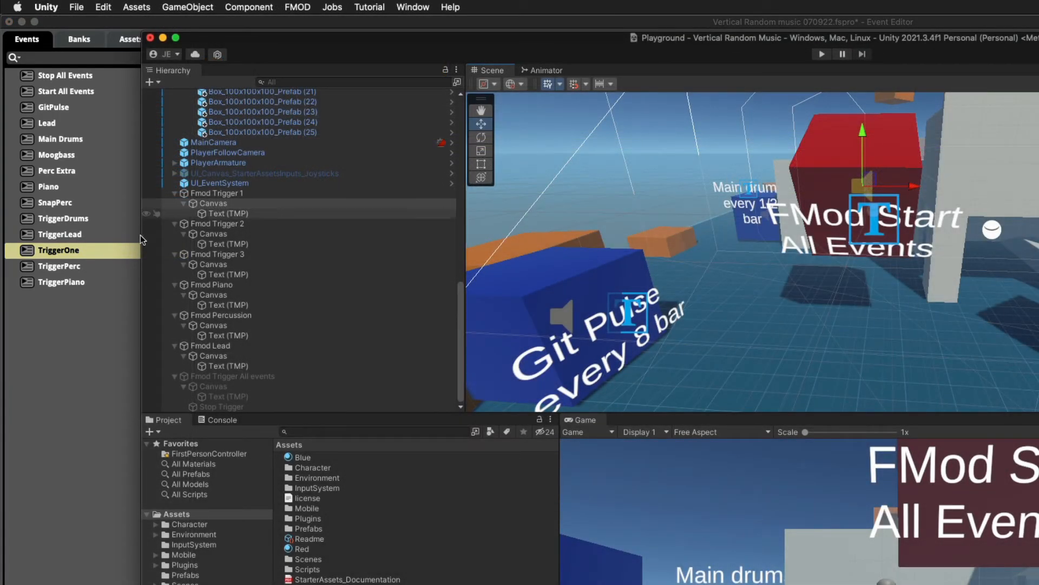
left_click(66, 222)
left_click(71, 149)
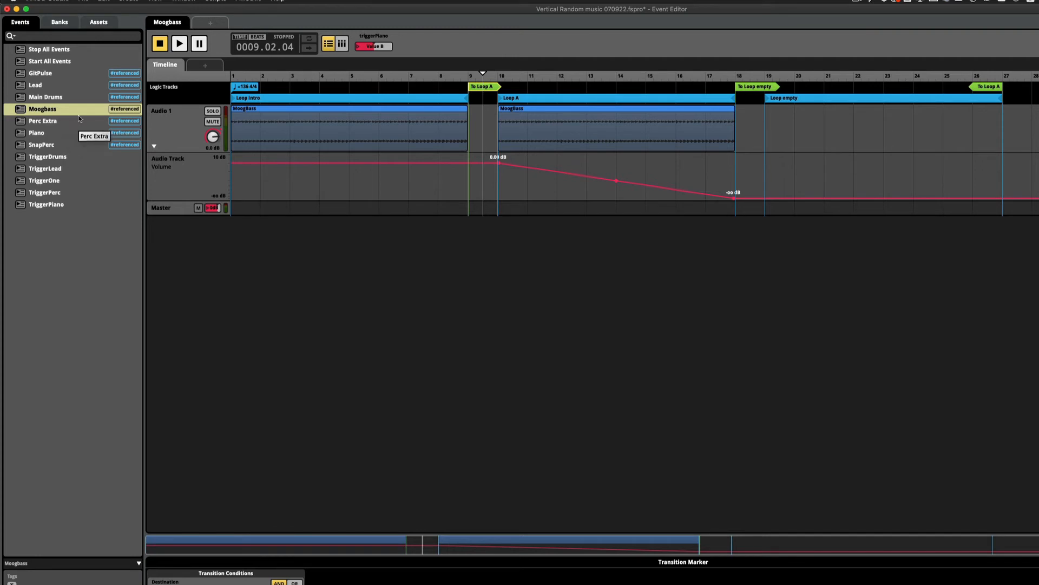
- Open the Main Drums event and move the playhead from the opening loop into the Loop attack region
left_click(62, 98)
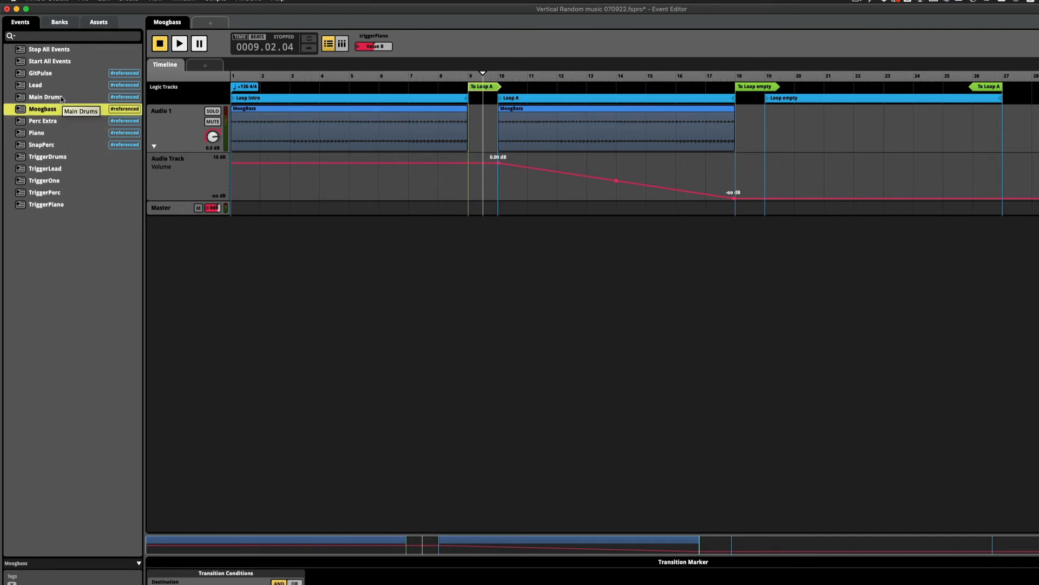
scroll(924, 225, "down", 3)
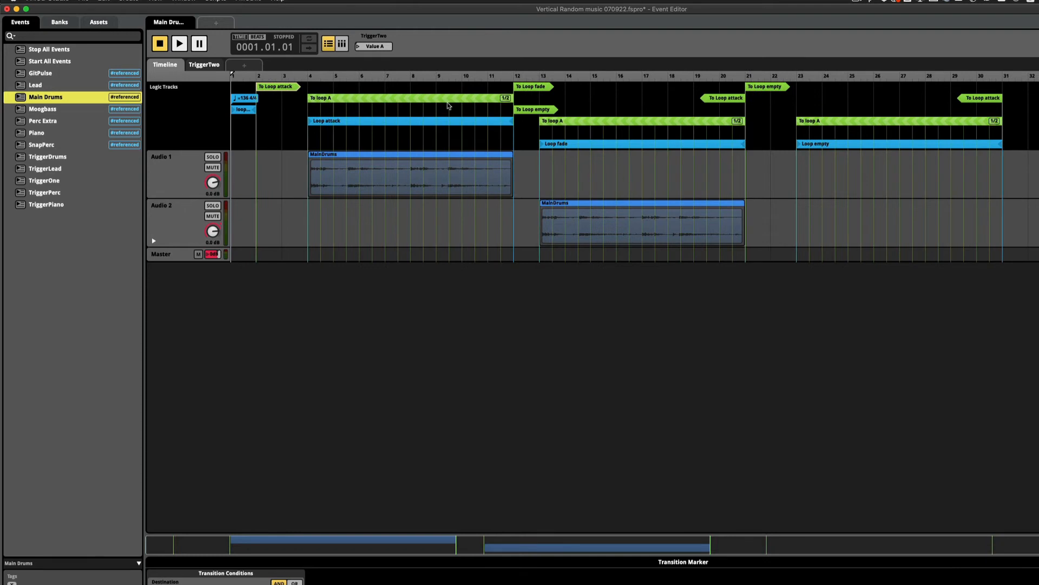
left_click(365, 77)
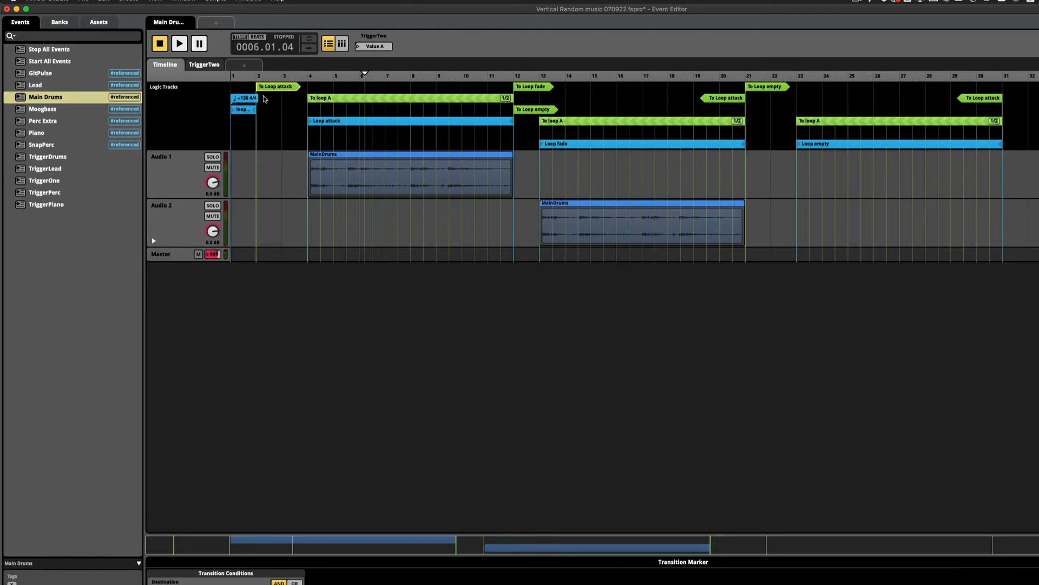
left_click(242, 76)
left_click_drag(242, 78, 428, 82)
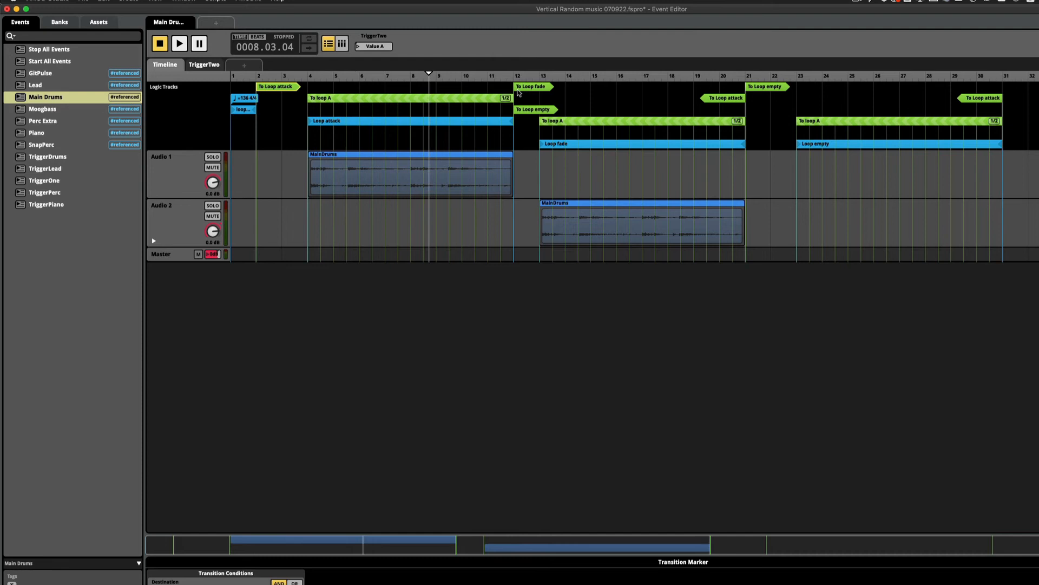
- Examine the To Loop fade and To Loop empty markers, and reveal Audio 2's volume automation across the Loop fade region
left_click(542, 87)
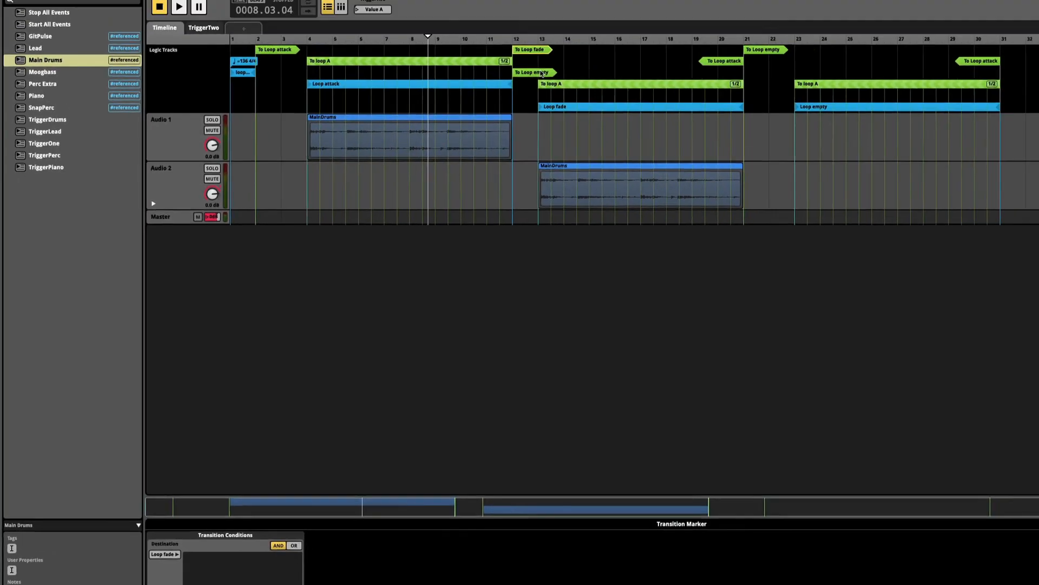
left_click(542, 74)
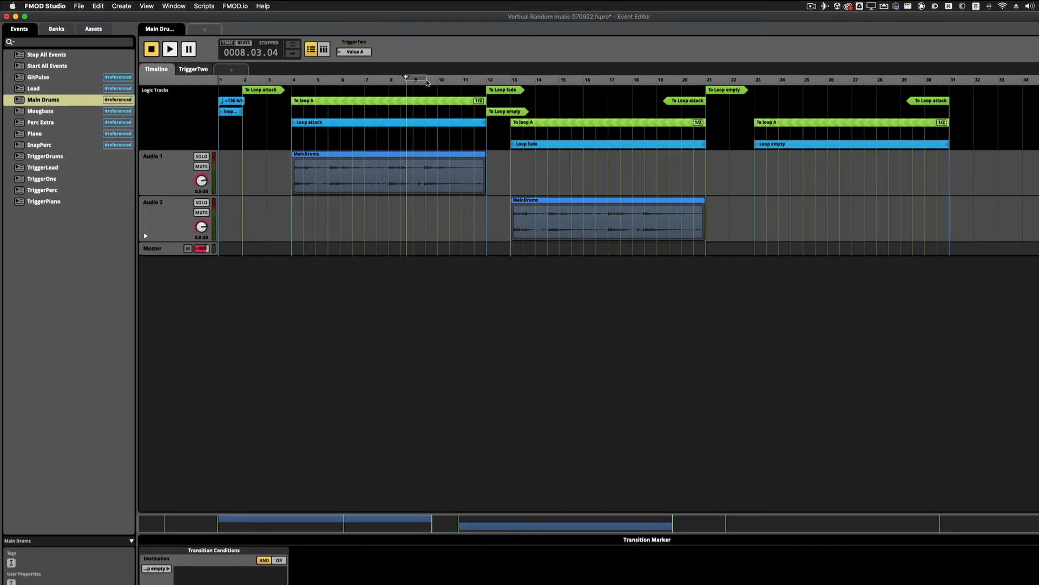
left_click(542, 82)
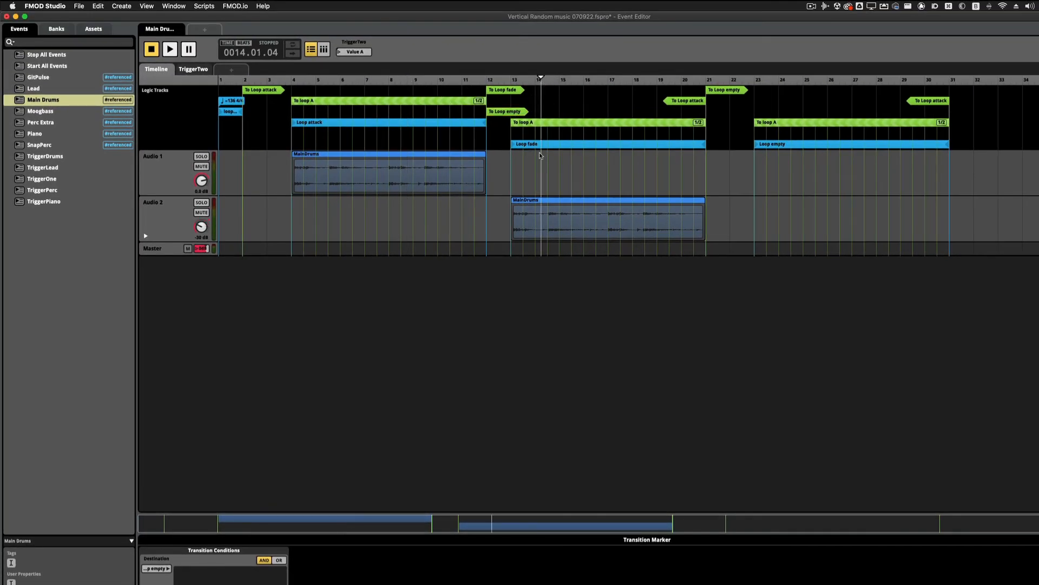
left_click(146, 236)
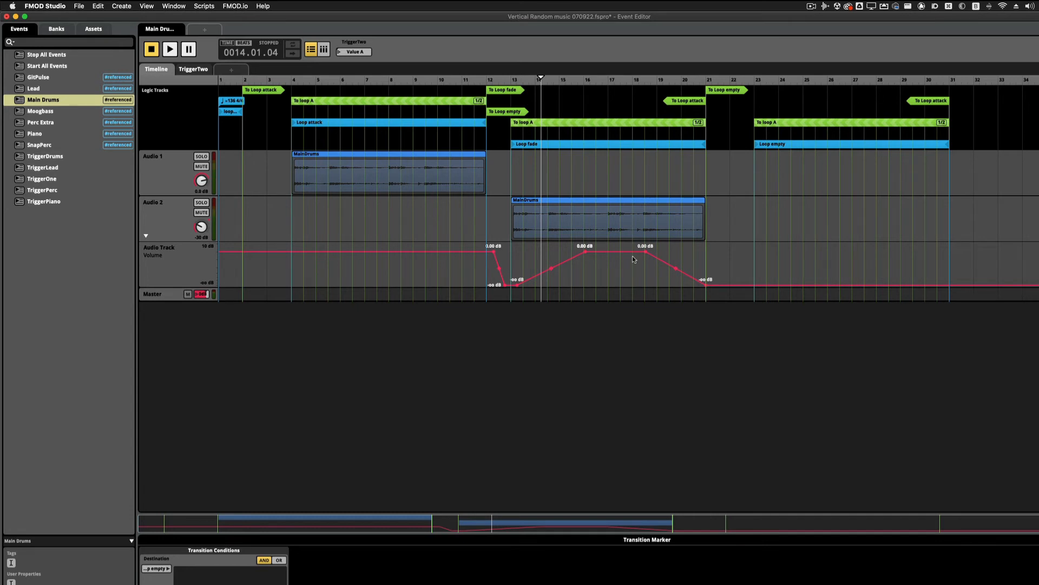
- Open the Piano event and reveal the automation of its Audio 2 track
left_click(67, 87)
left_click(53, 133)
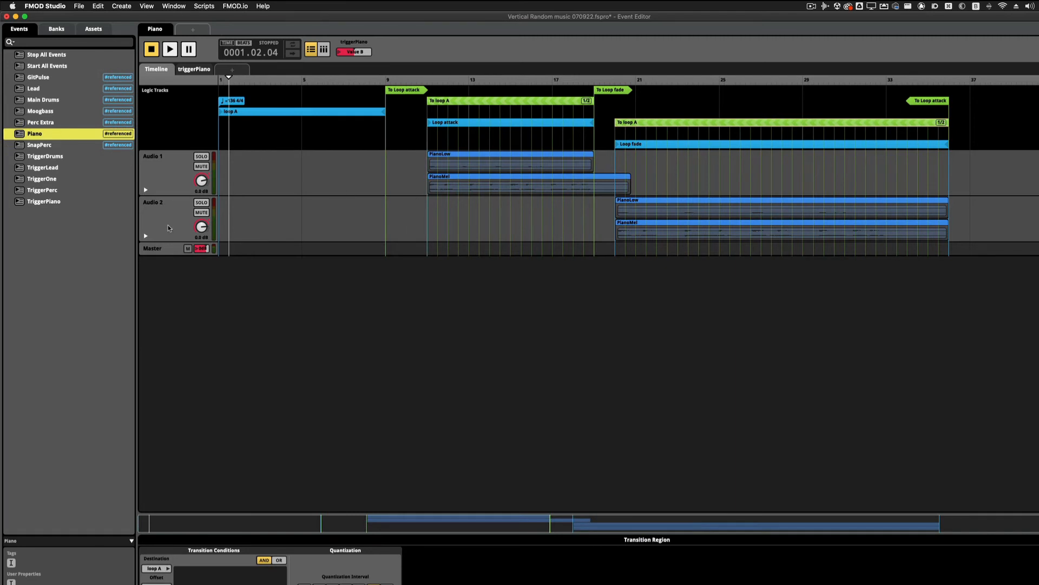
left_click(154, 236)
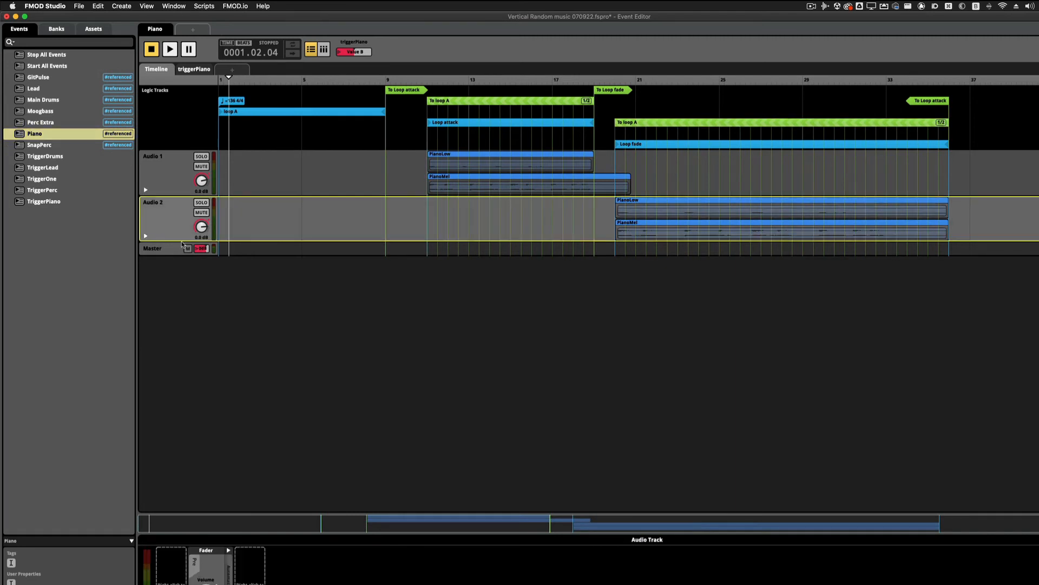
left_click(145, 236)
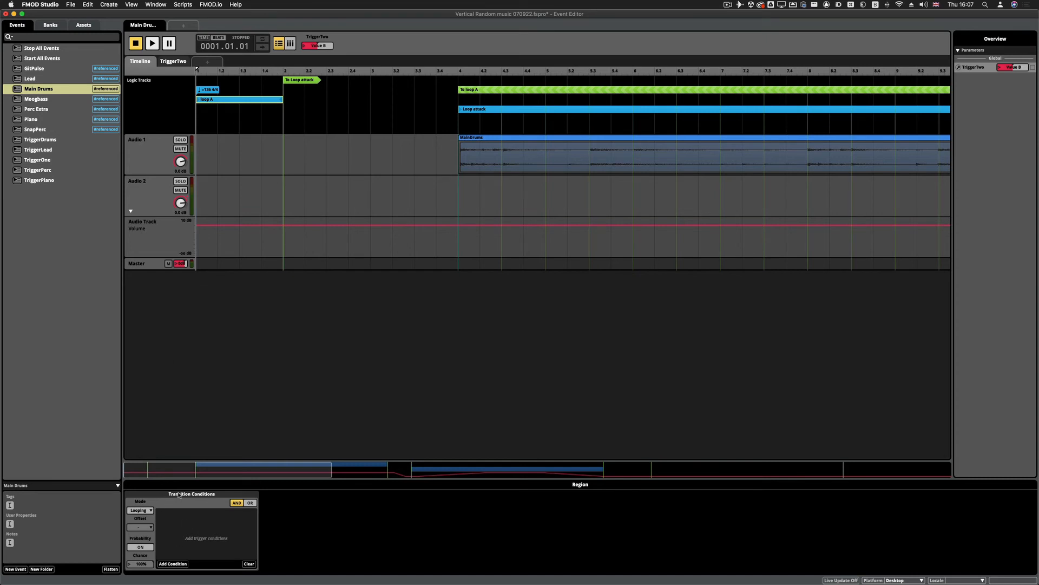
- Examine the transition conditions of the To Loop attack marker in the Main Drums event
left_click(296, 81)
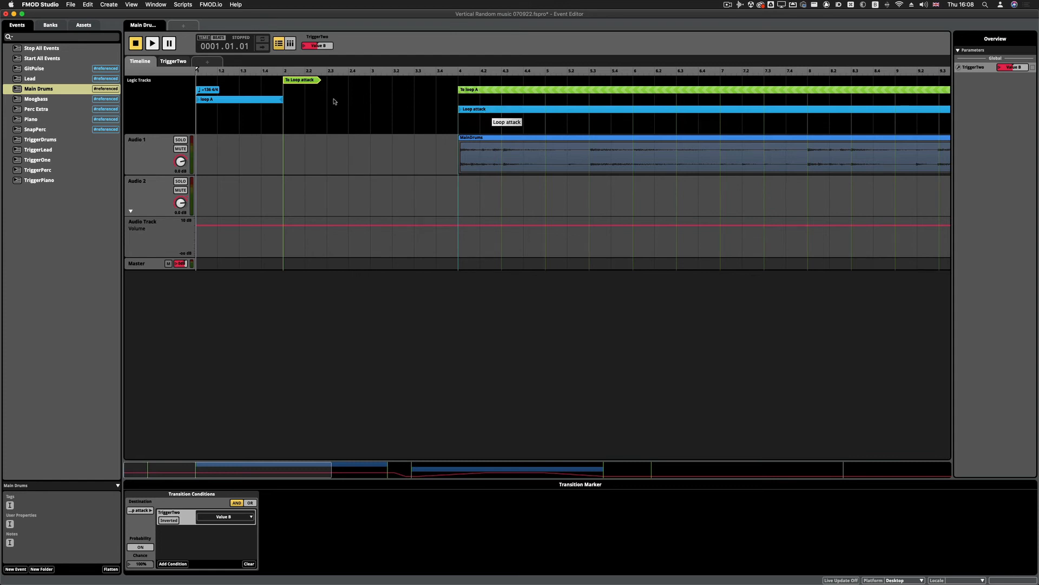
- Examine the trigger conditions of the Loop attack region and of the To loop A transition region above it
left_click(494, 110)
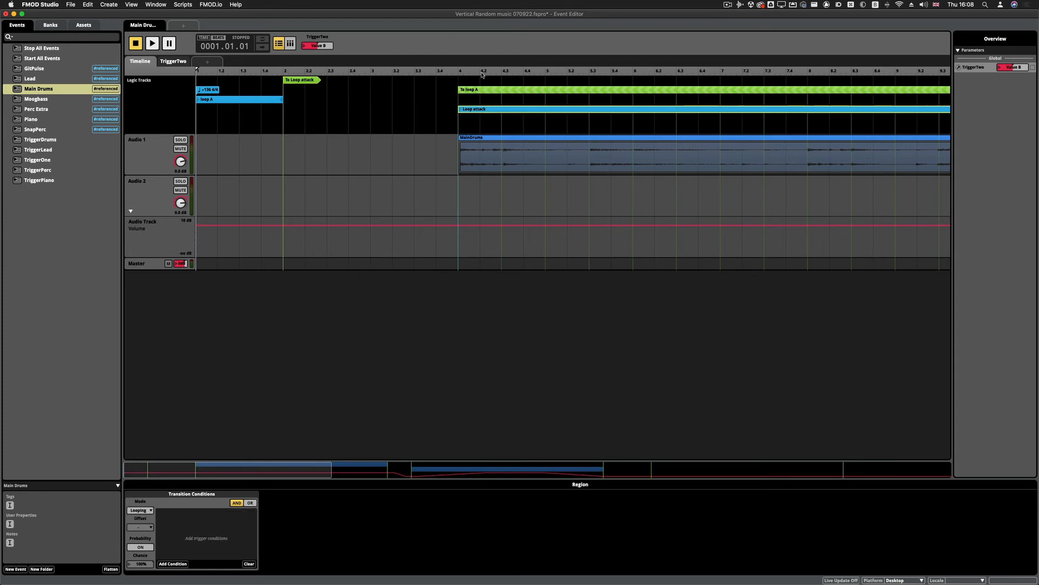
left_click(583, 91)
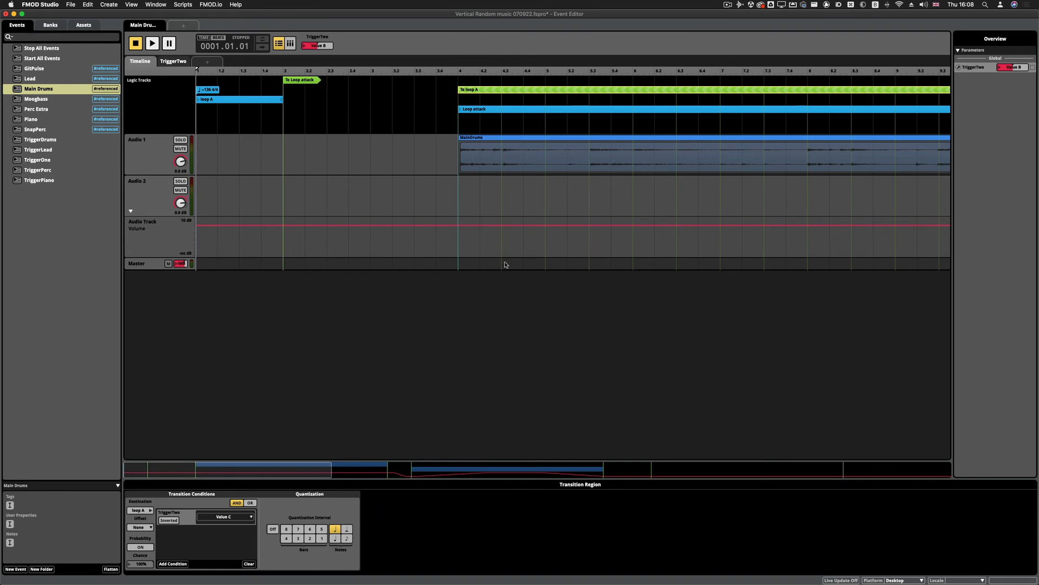
- Inspect the MainDrums instrument on Audio 1, expanding its trigger behavior and its AHDSR volume modulation
left_click(529, 158)
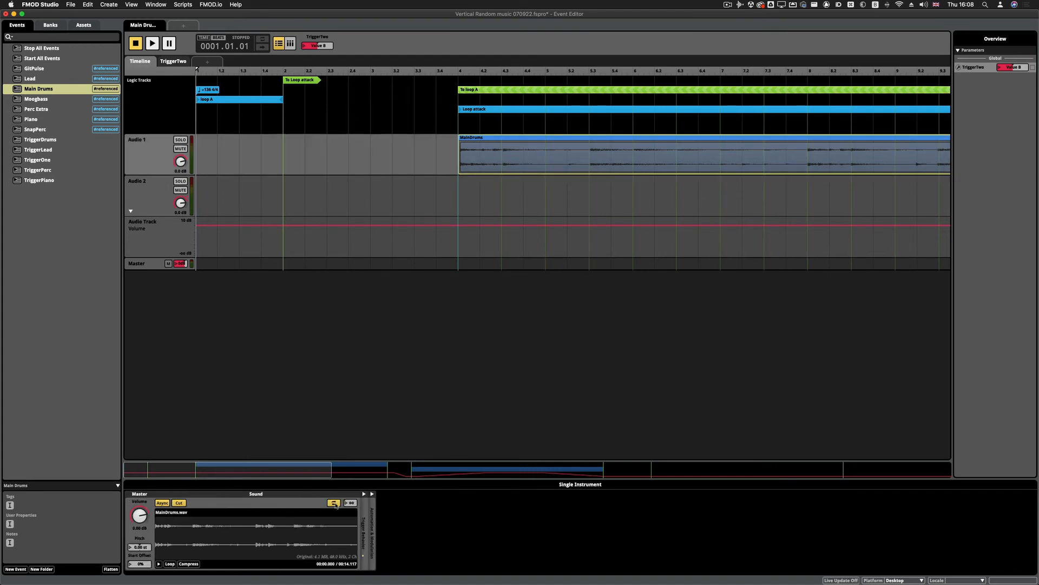
left_click(365, 495)
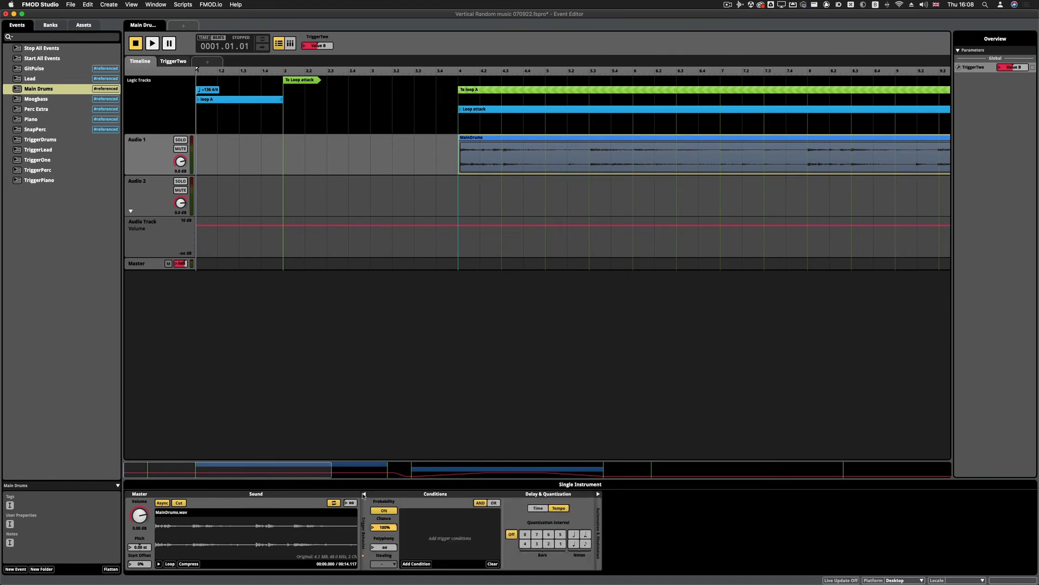
left_click(597, 494)
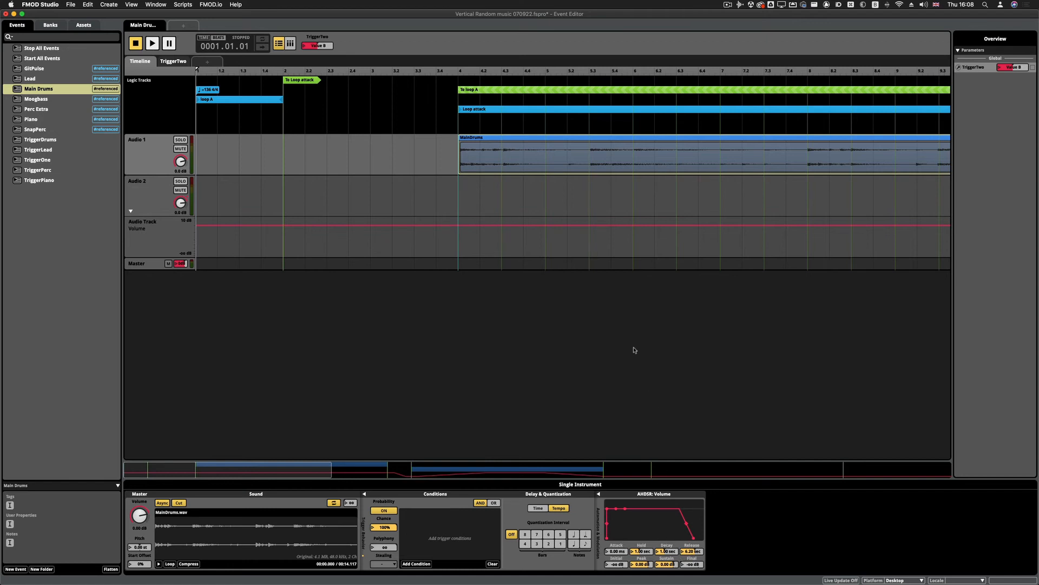
- Examine the transition conditions of the To Loop empty and To Loop fade markers and of the To loop A region above Loop fade
key("super+minus")
key("super+equal")
key("super+minus")
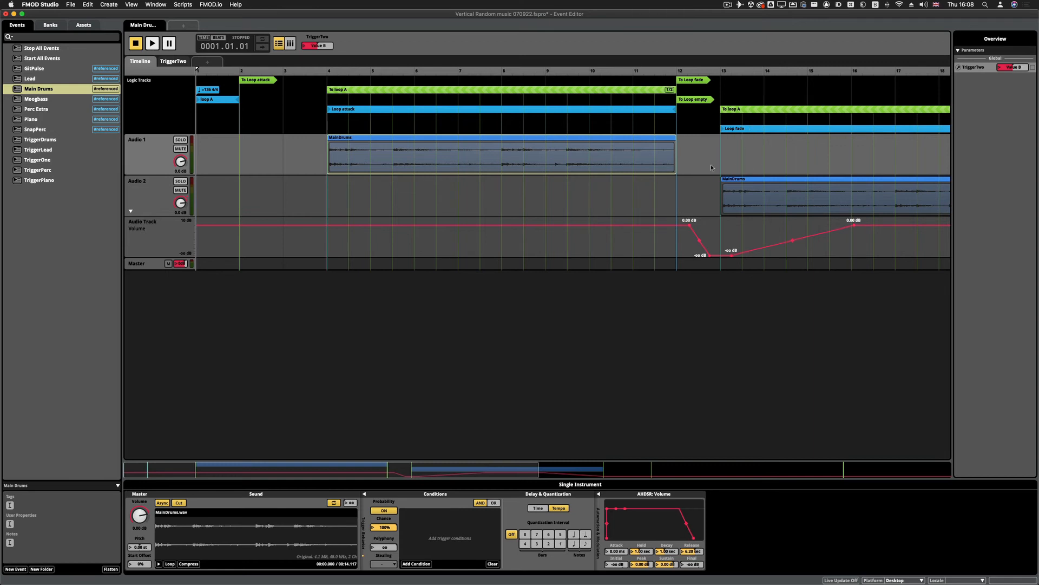
left_click(688, 104)
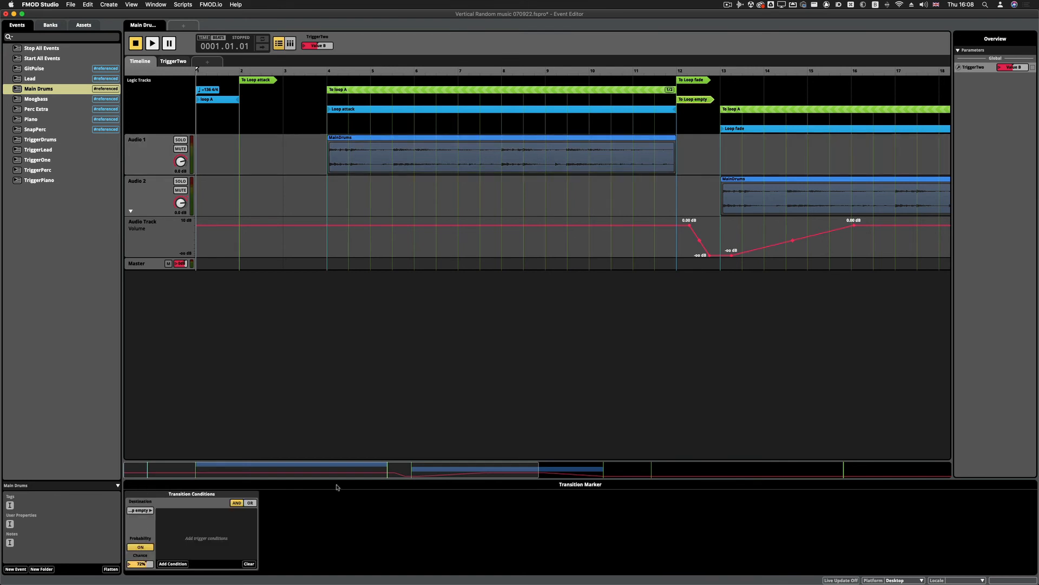
left_click(698, 80)
left_click(757, 109)
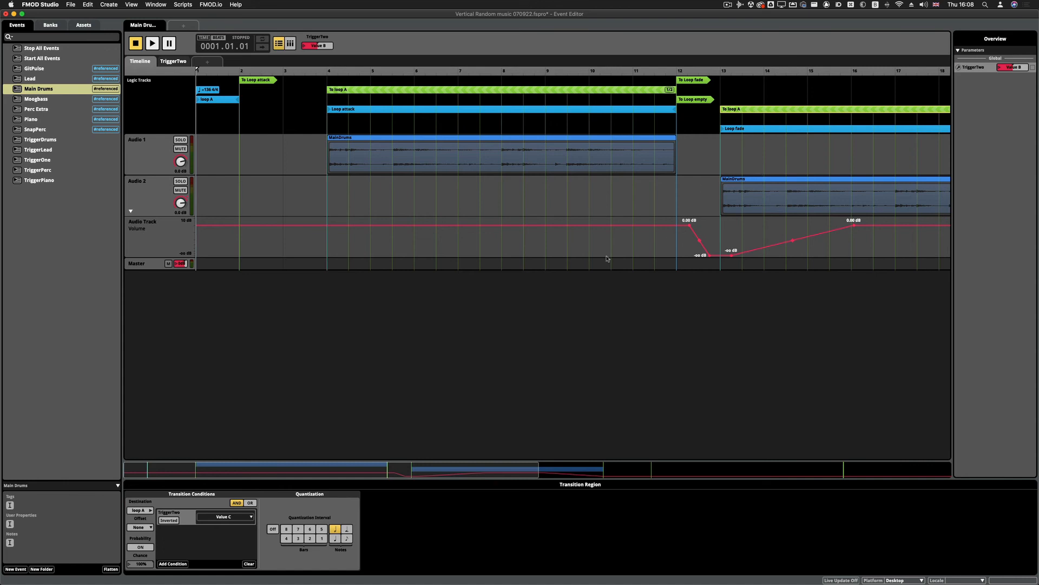
- Switch to Unity and view the trigger boxes in the scene, selecting the Git Pulse box's label canvas
scroll(752, 213, "down", 3)
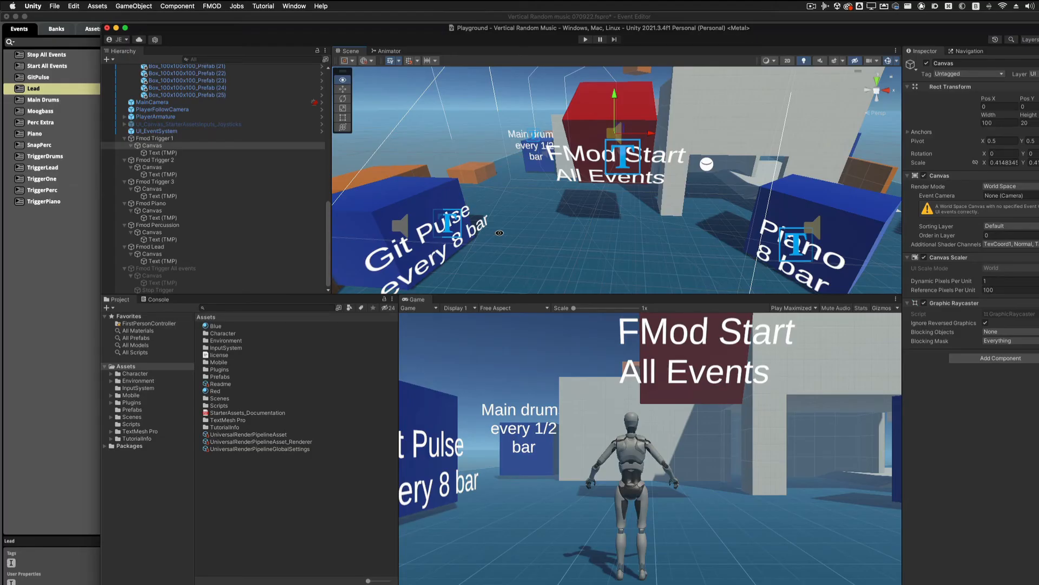
left_click_drag(513, 233, 459, 226)
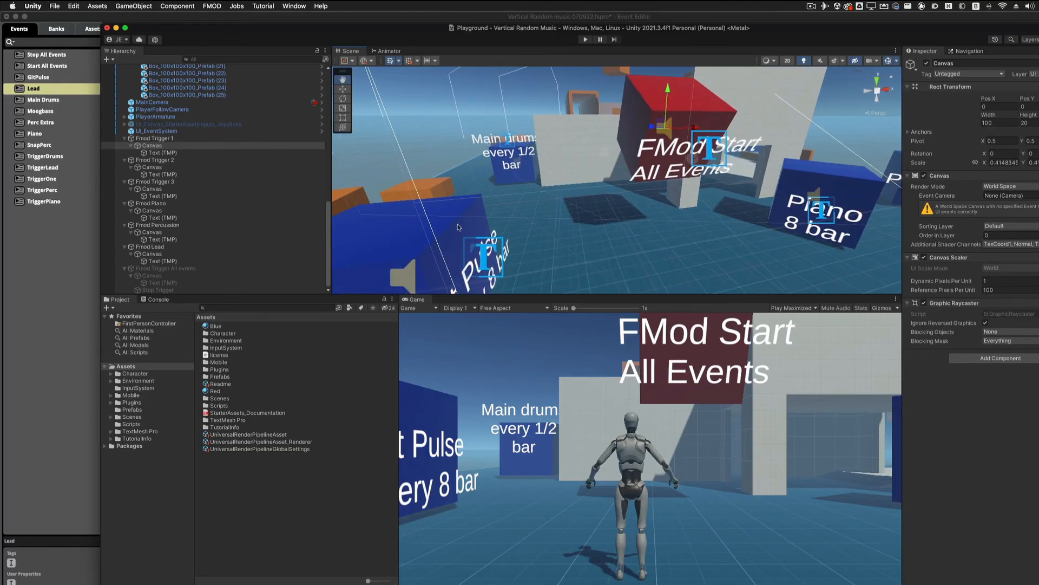
left_click(383, 229)
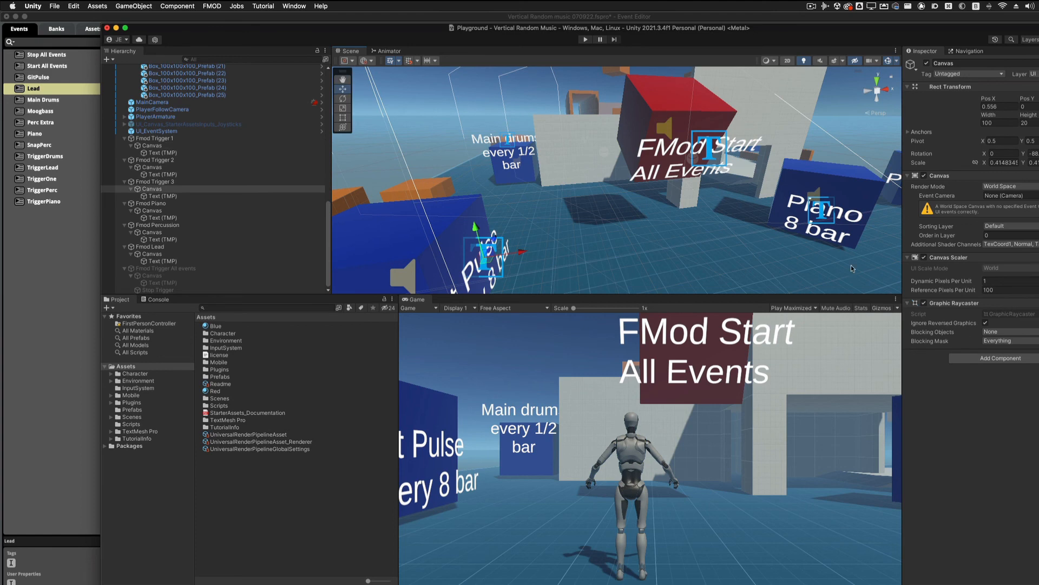
left_click_drag(682, 201, 569, 214)
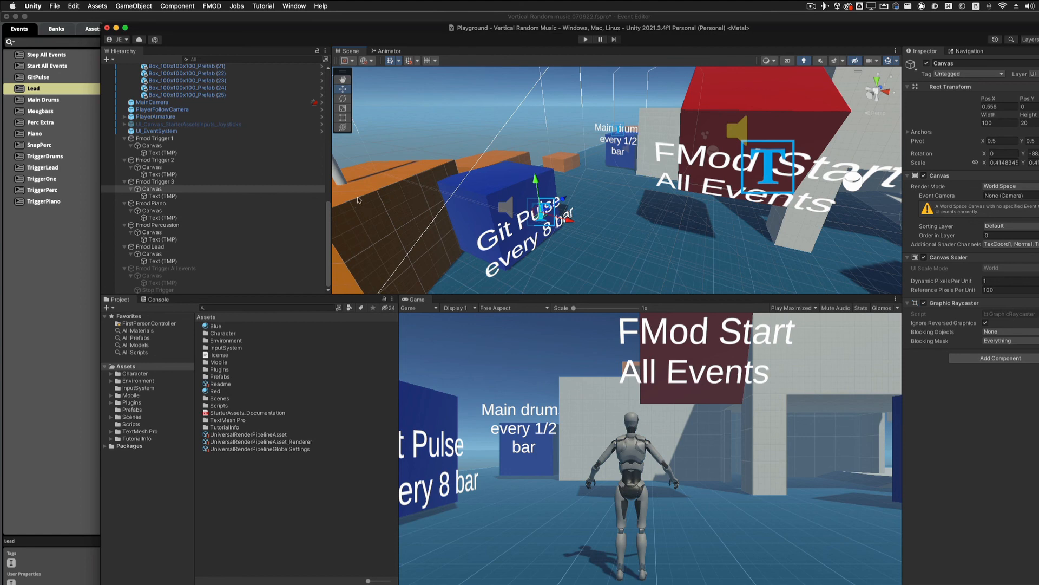
- Switch back to FMOD Studio, open the Main Drums event and set its TriggerTwo parameter to Value B
left_click(59, 273)
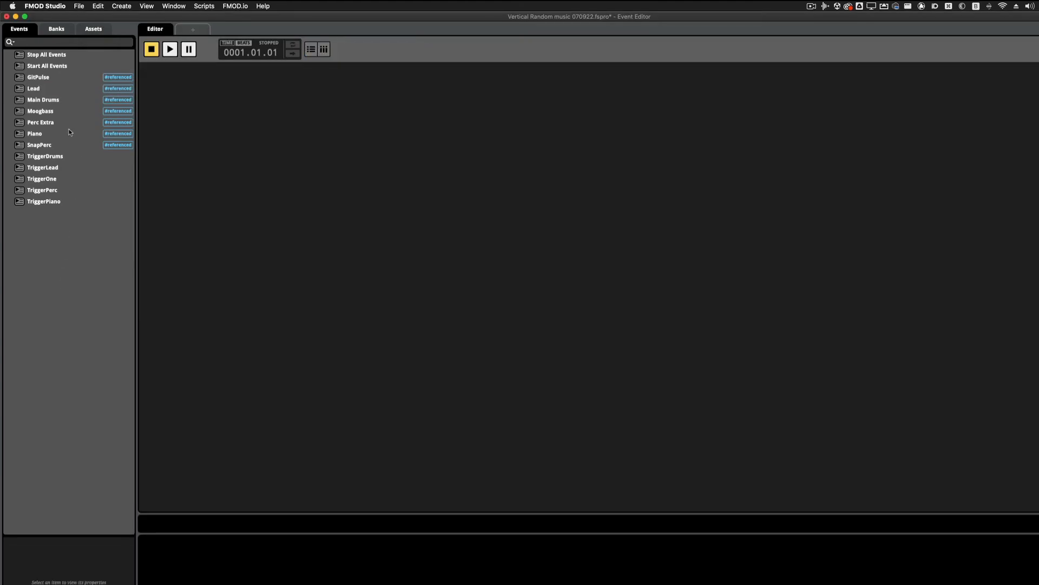
left_click(68, 123)
left_click(66, 107)
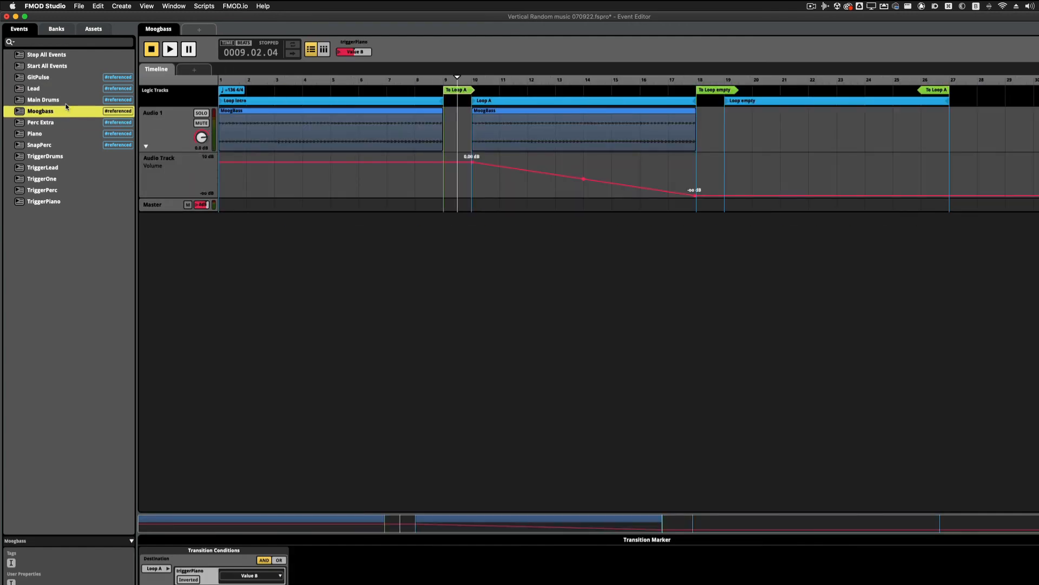
left_click(68, 100)
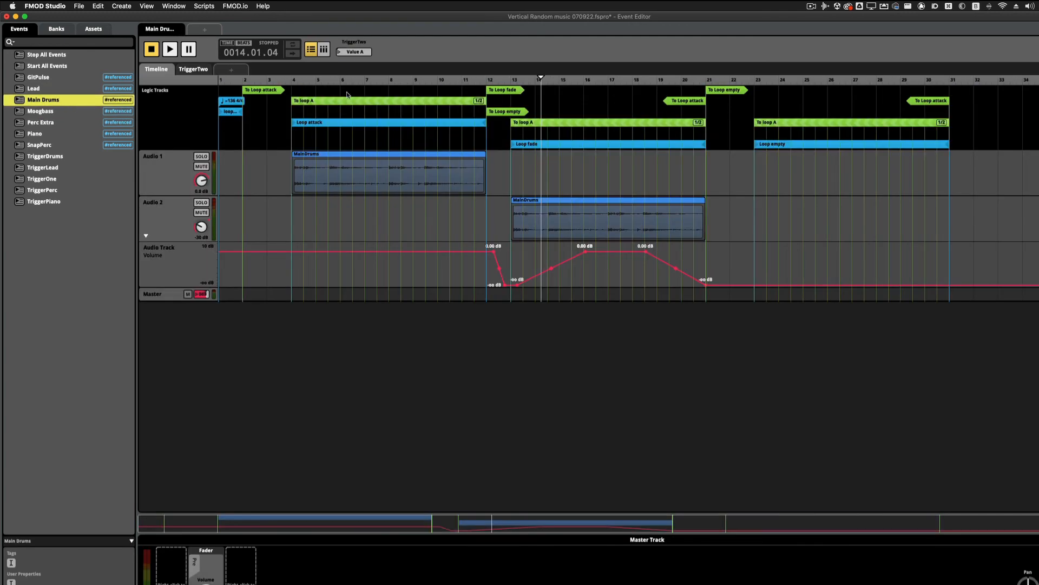
left_click(355, 50)
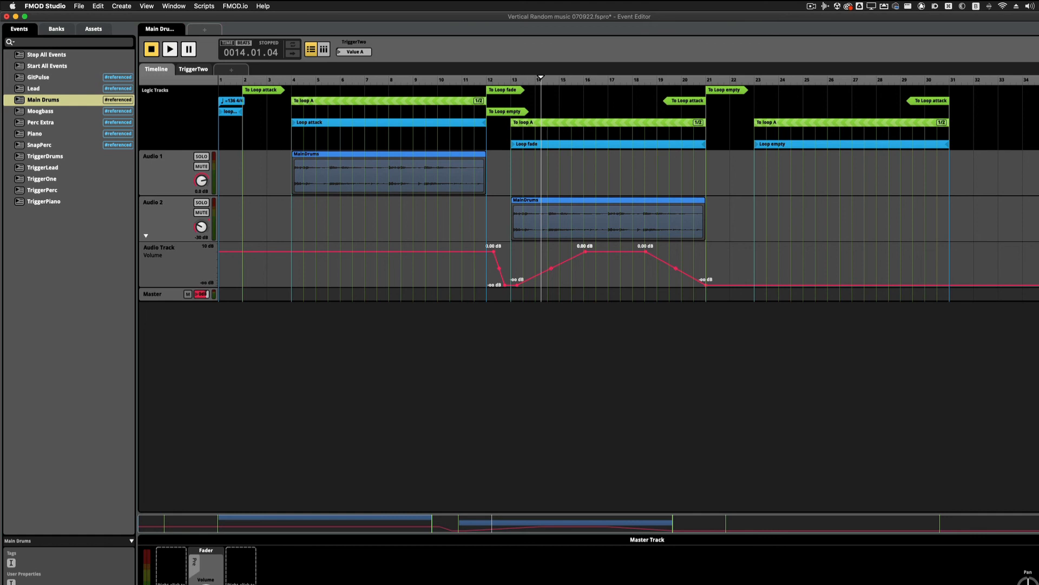
left_click_drag(355, 50, 356, 38)
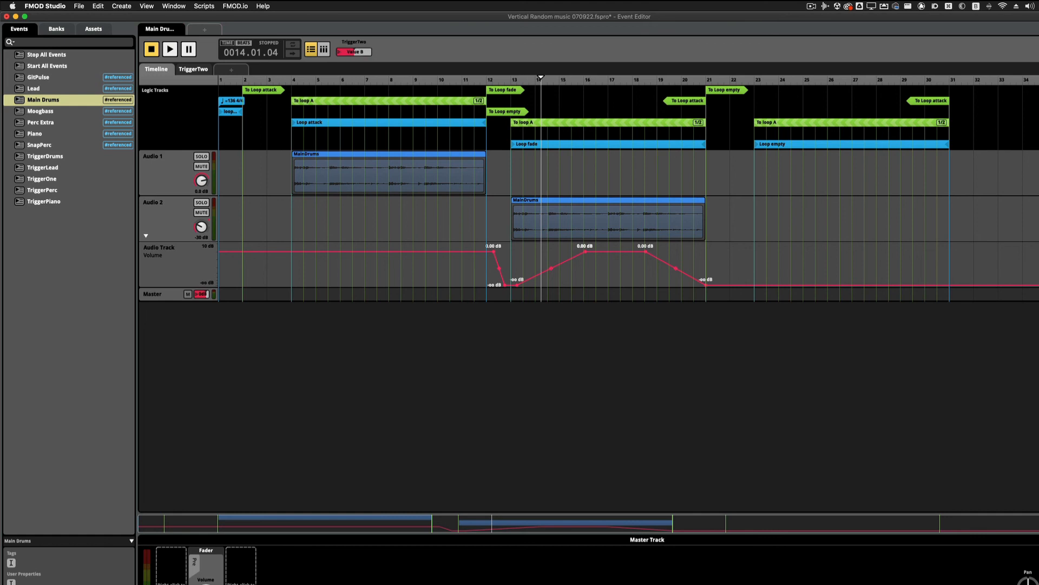
- Examine the To loop A region's condition and briefly play the Main Drums event from the start of the Loop attack region at bar 4
left_click(348, 99)
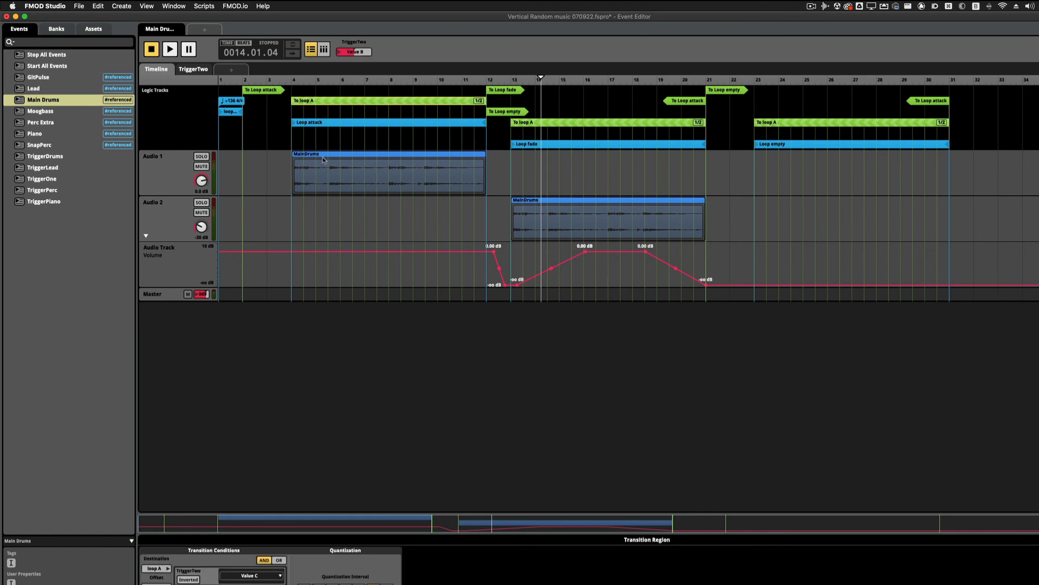
left_click(293, 91)
key("space")
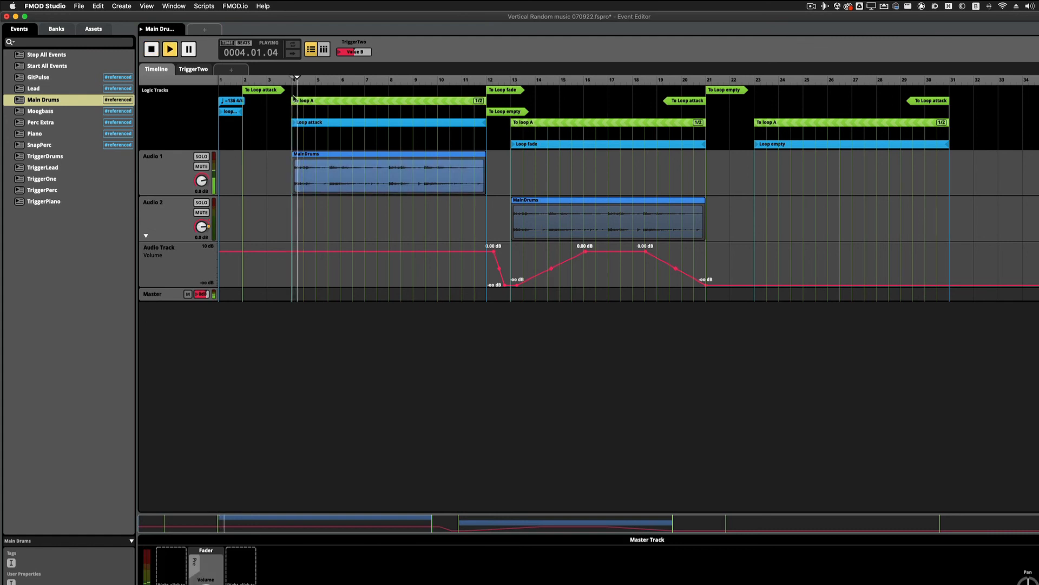
key("space")
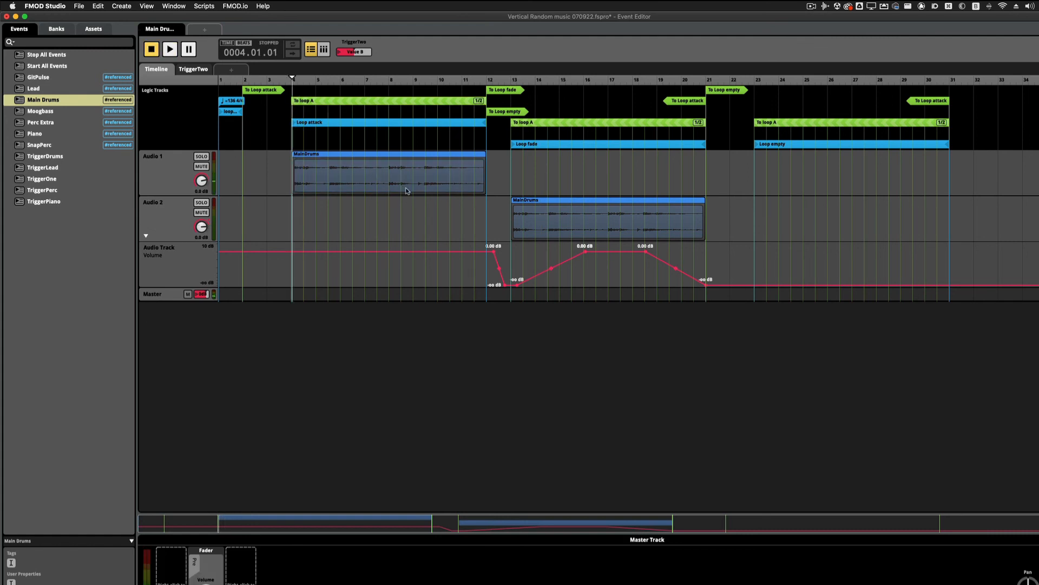